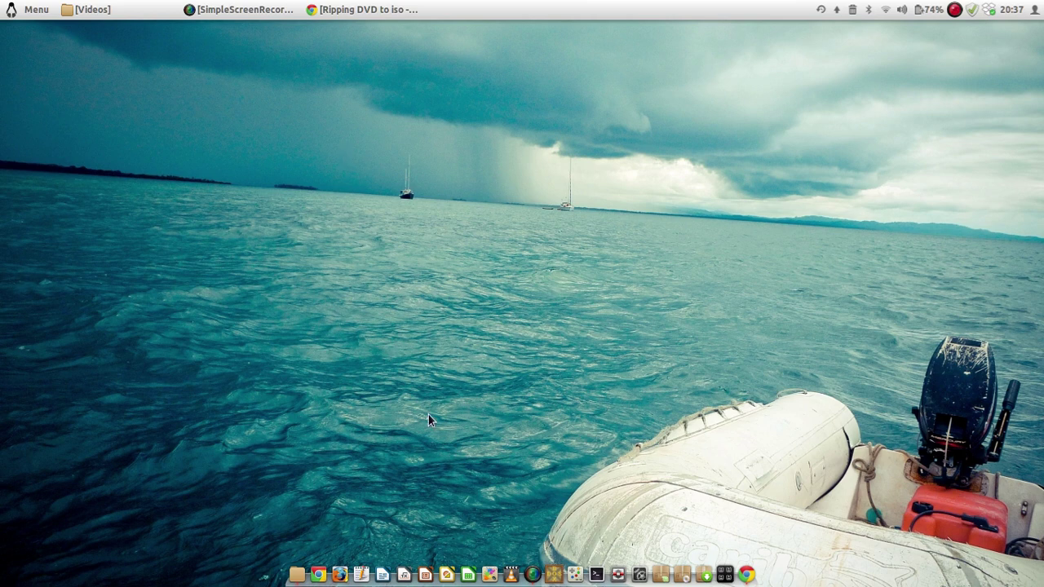
- Launch Software Manager and authenticate with the administrator password
click(660, 576)
text(p)
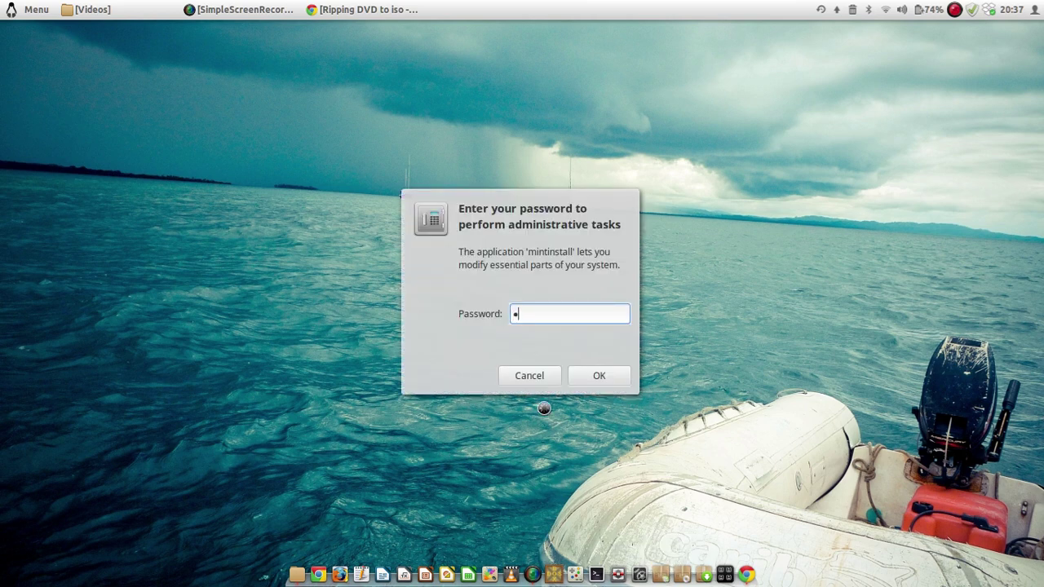
text(***********)
key(Return)
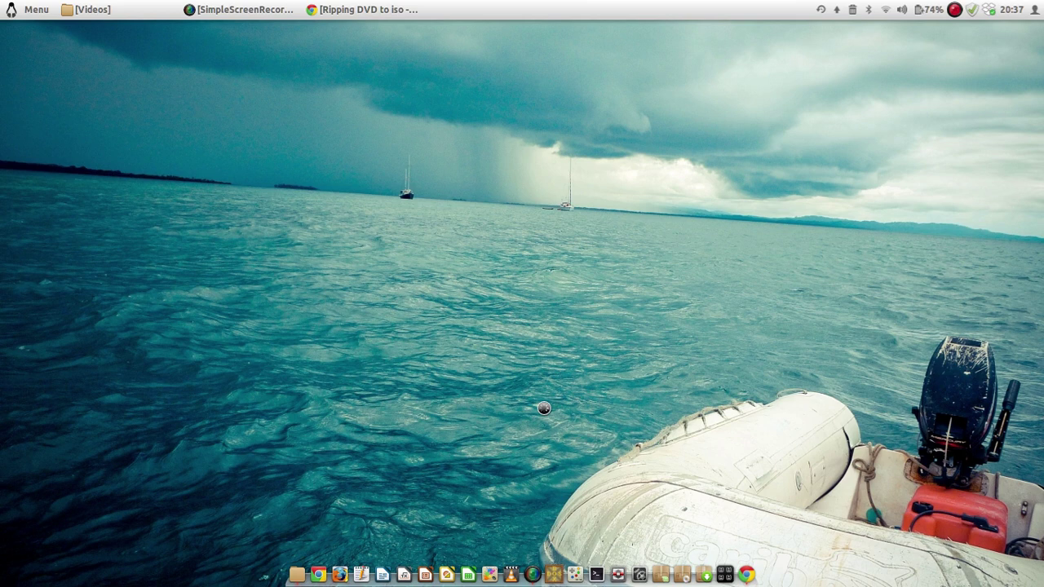
- Find System Monitor by searching for "system", check its Resources, Processes and File Systems views, and close it
key(super)
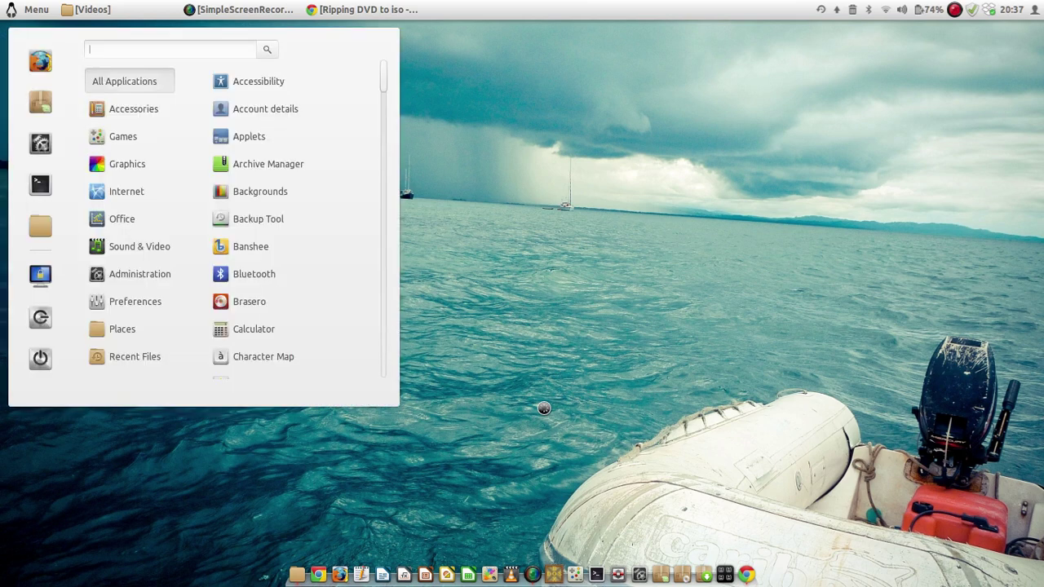
text(syst)
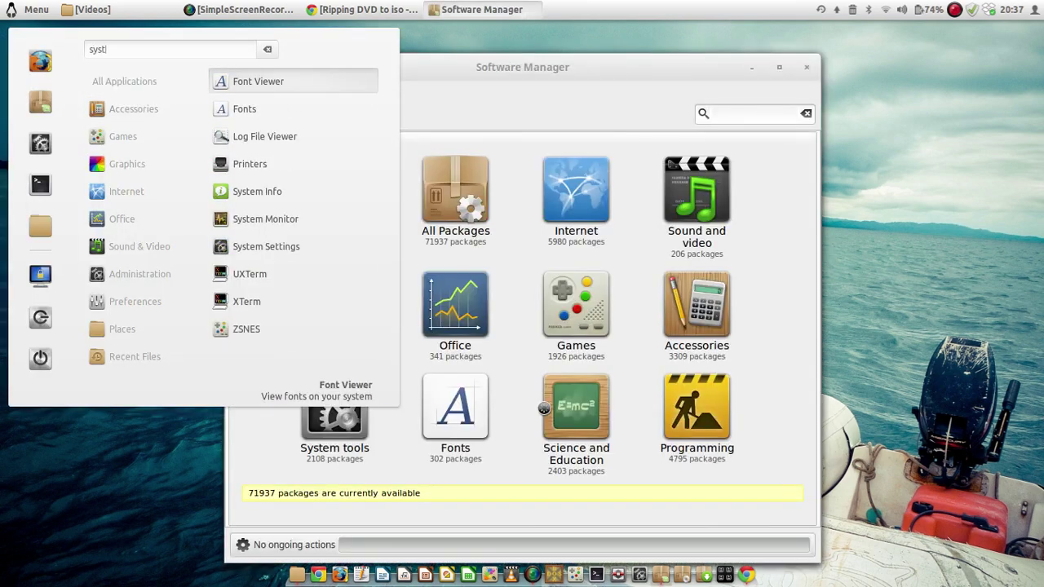
text(em)
click(298, 222)
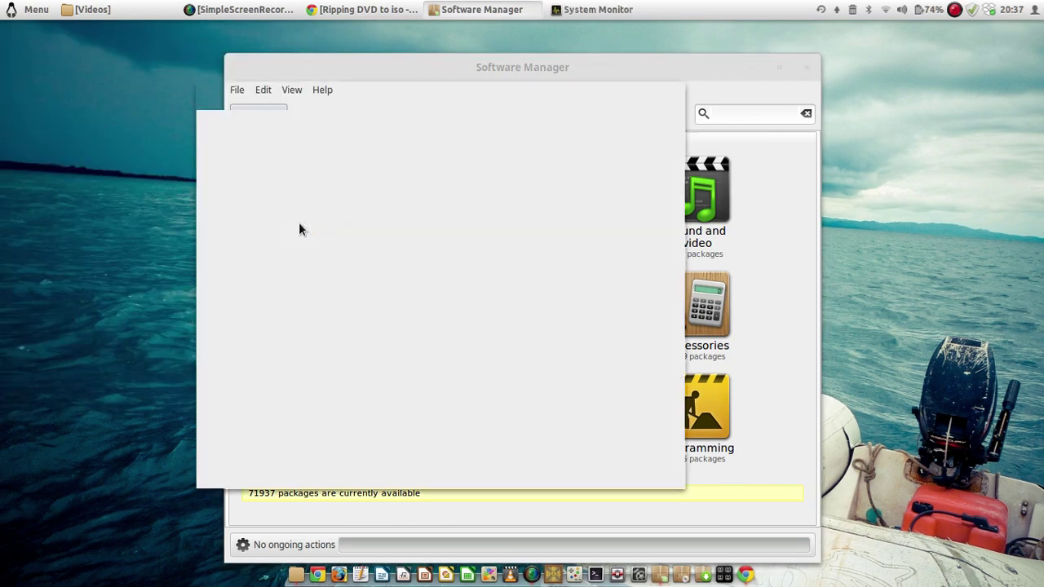
click(291, 147)
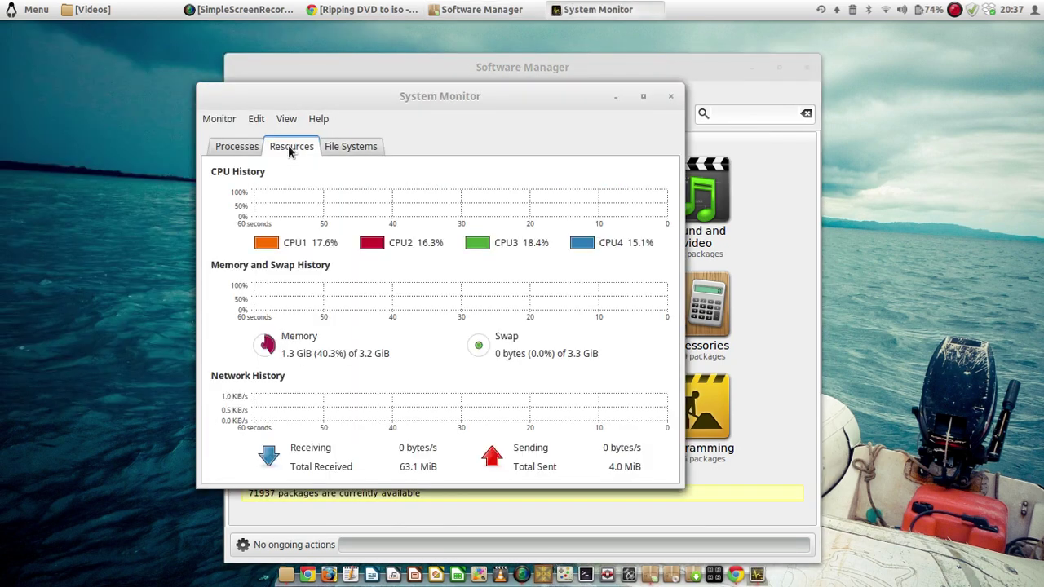
click(237, 146)
click(347, 147)
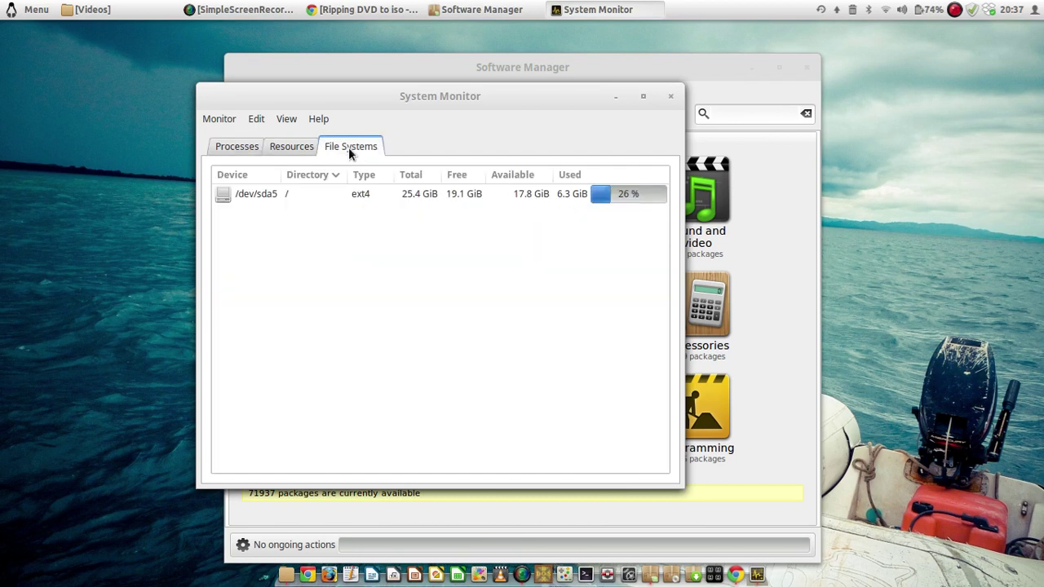
key(ctrl+q)
- Browse the full application list to launch System Monitor from there, and close it after viewing
key(super)
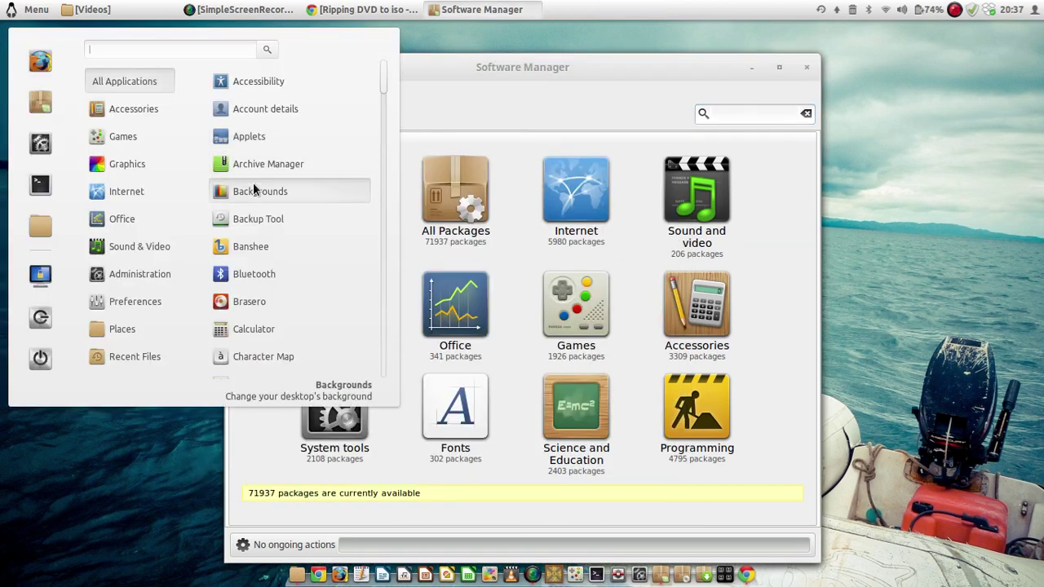
click(131, 108)
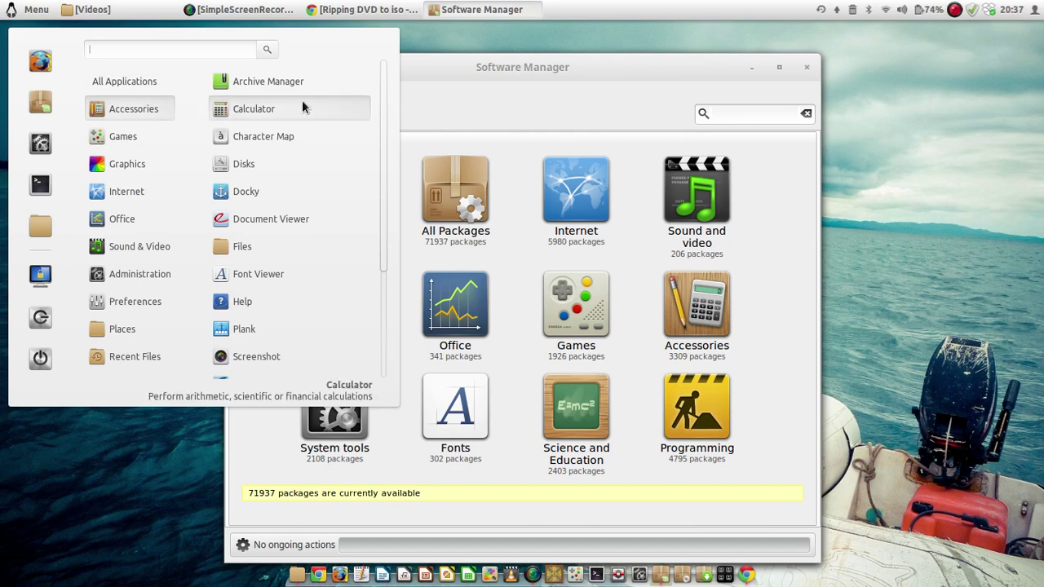
click(139, 83)
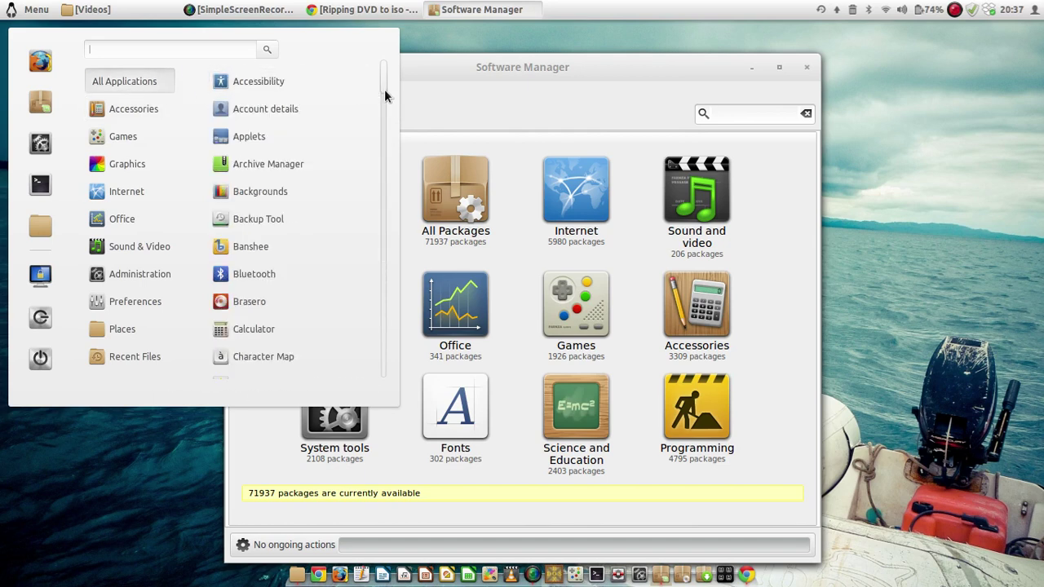
drag(386, 97, 387, 341)
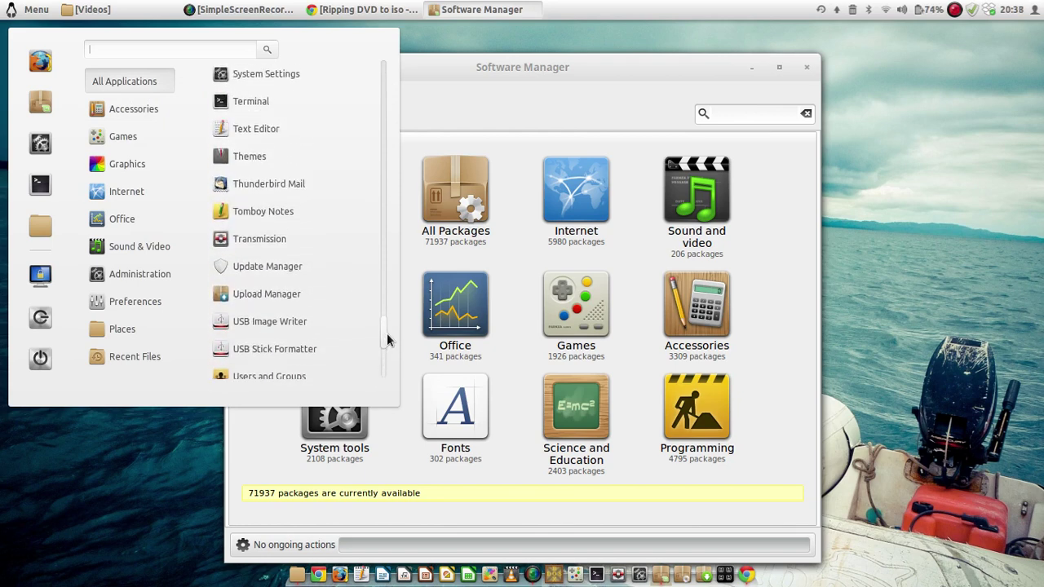
scroll(326, 195, up, 4)
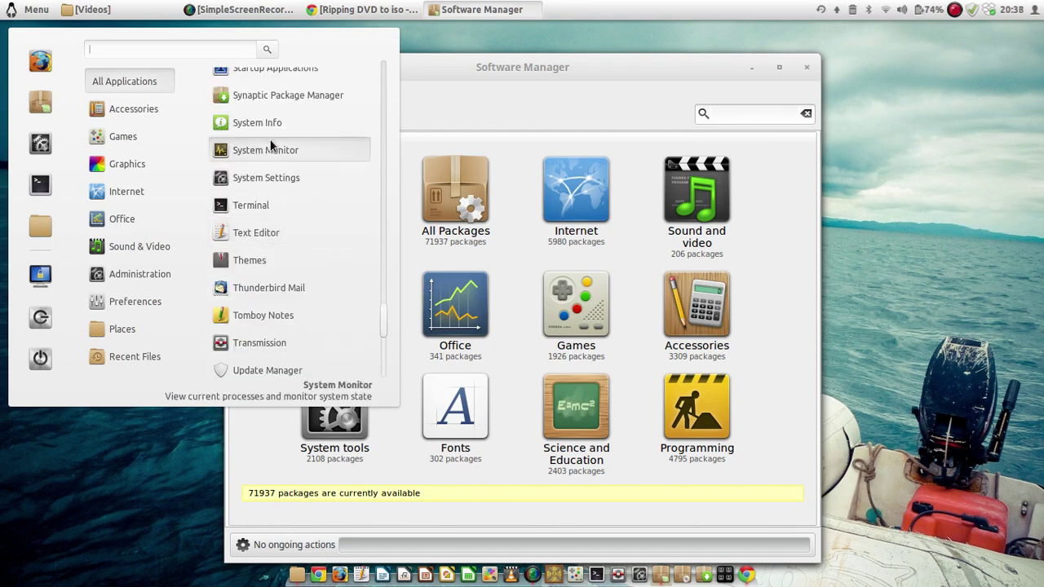
click(263, 150)
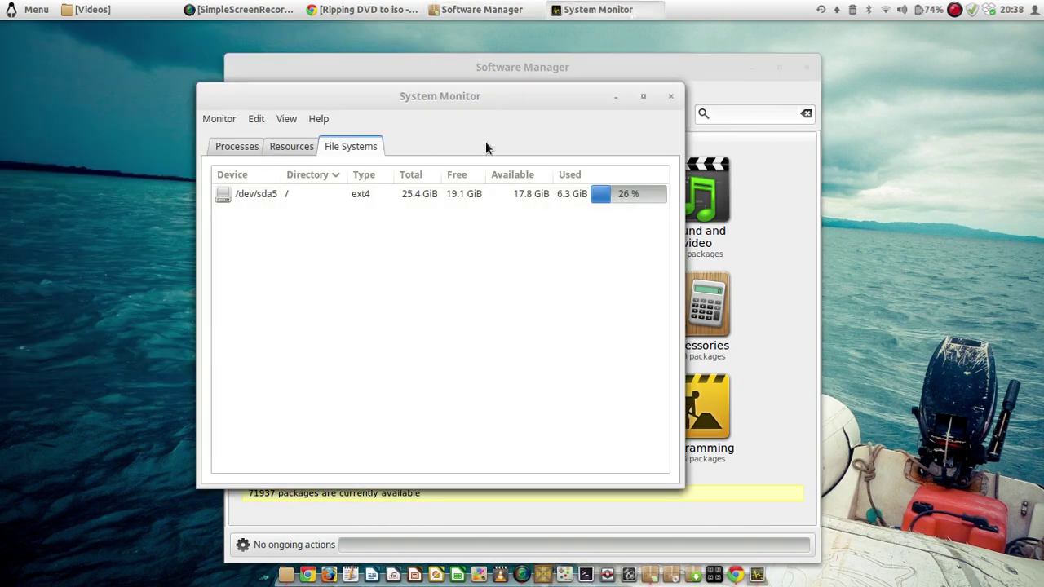
key(ctrl+q)
- Examine the computer's hardware and operating system details under System Info in System Settings, and close the window
key(super)
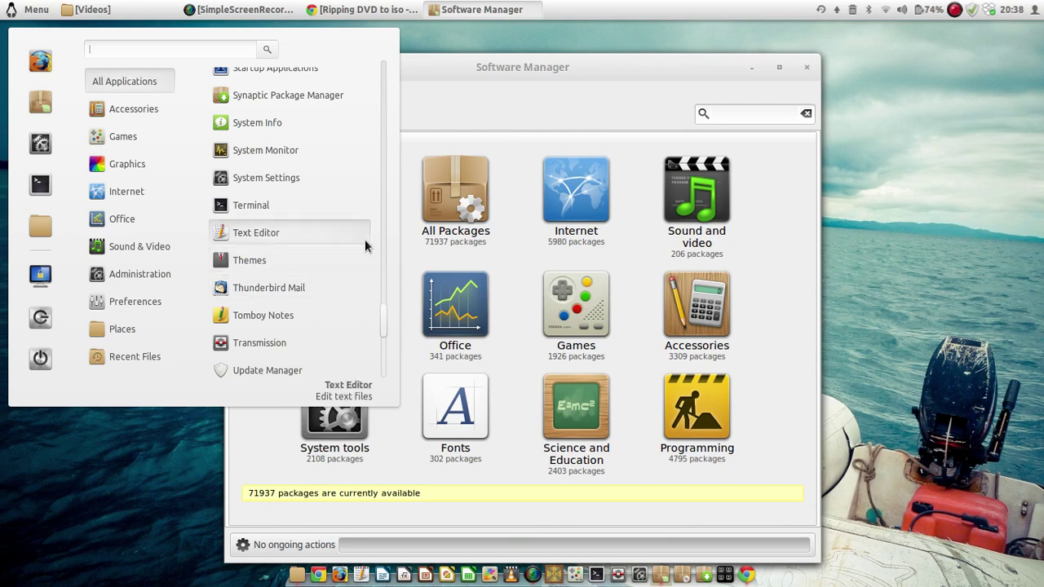
click(289, 178)
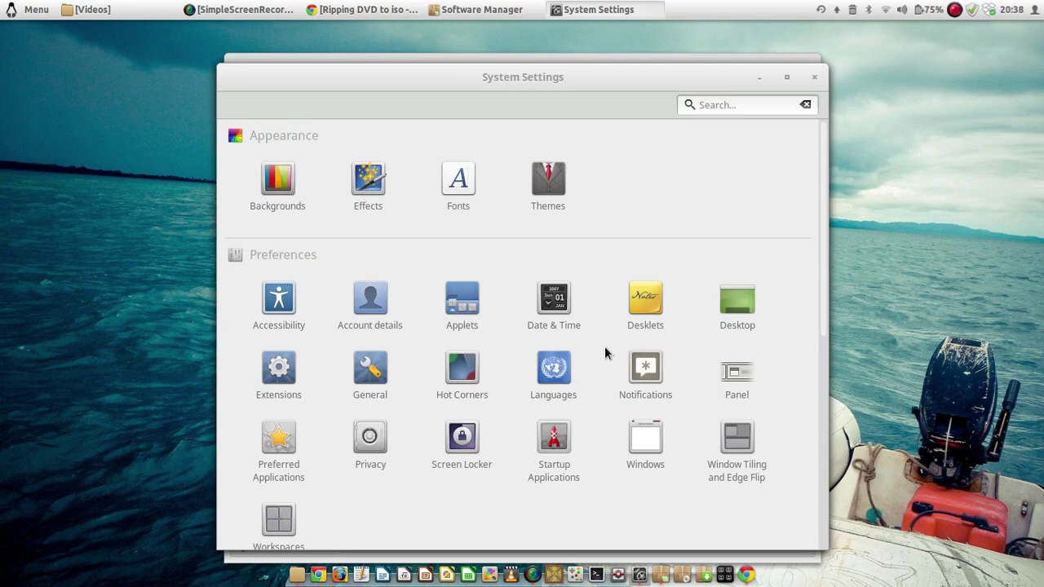
scroll(605, 353, down, 5)
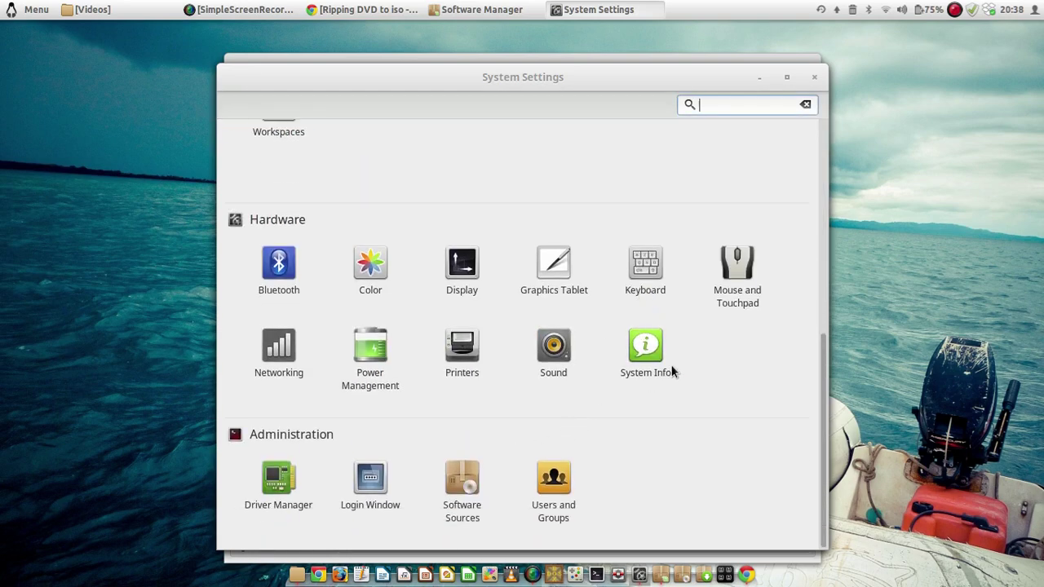
click(650, 349)
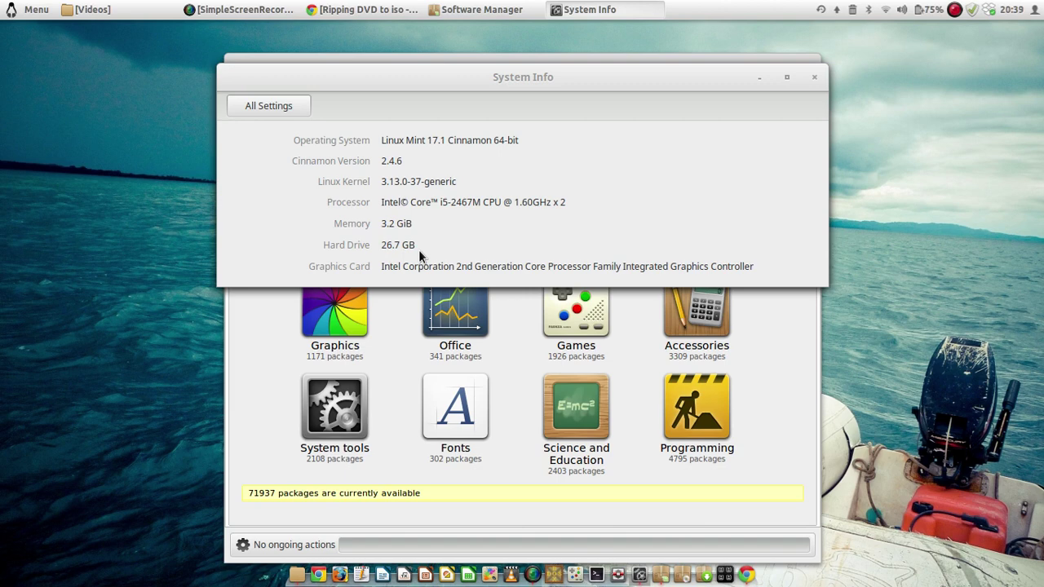
key(alt+F4)
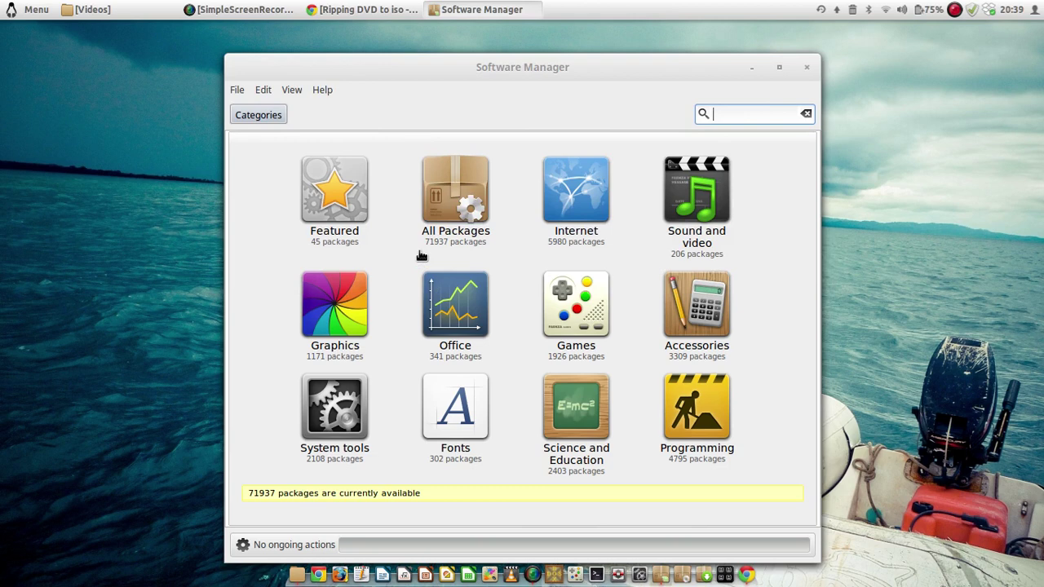
- Search Software Manager for "dosbox", review the dosbox package page, and close Software Manager
text(dosbox)
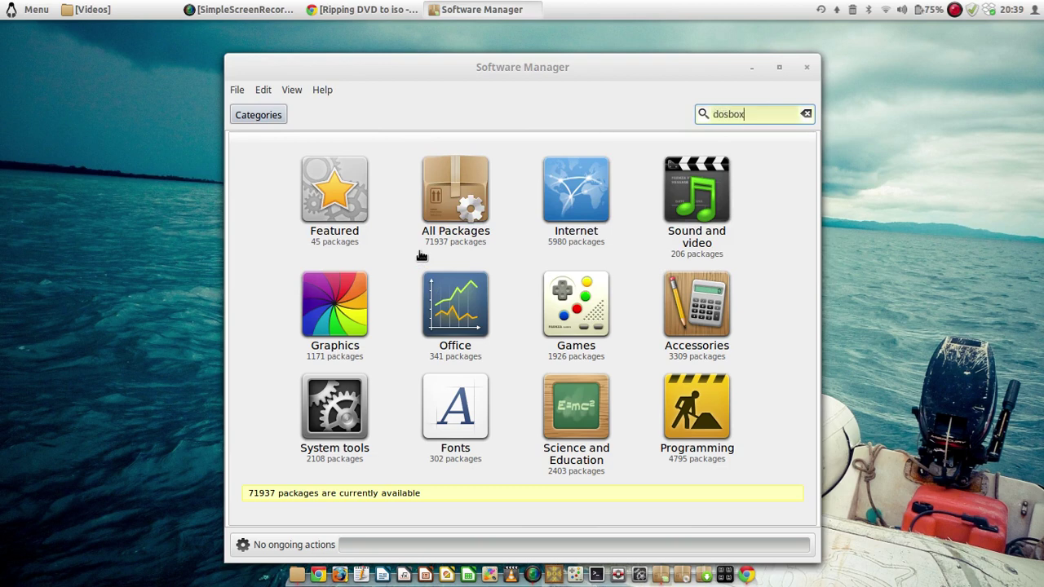
key(Return)
click(309, 152)
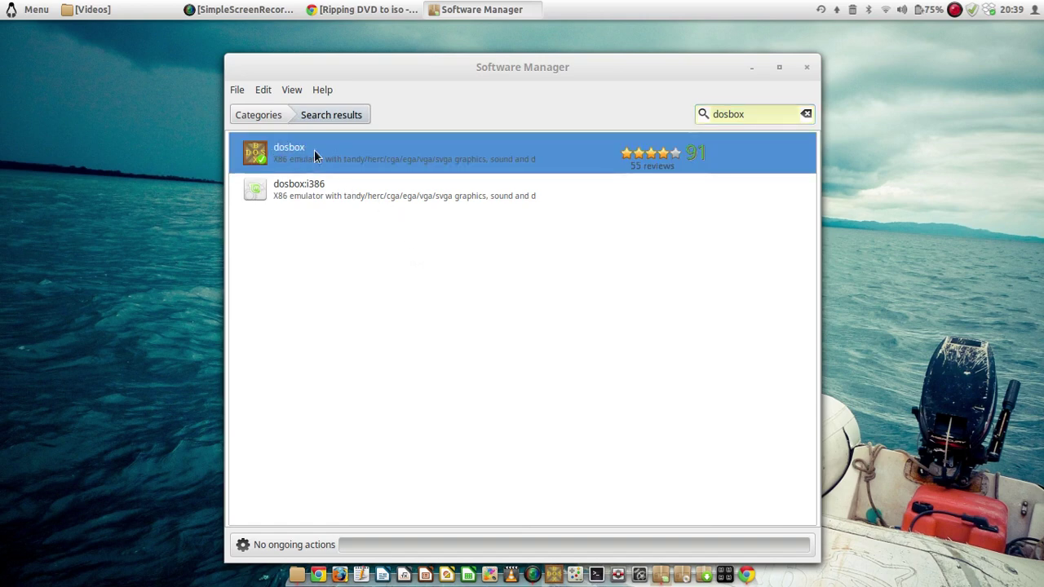
double_click(417, 152)
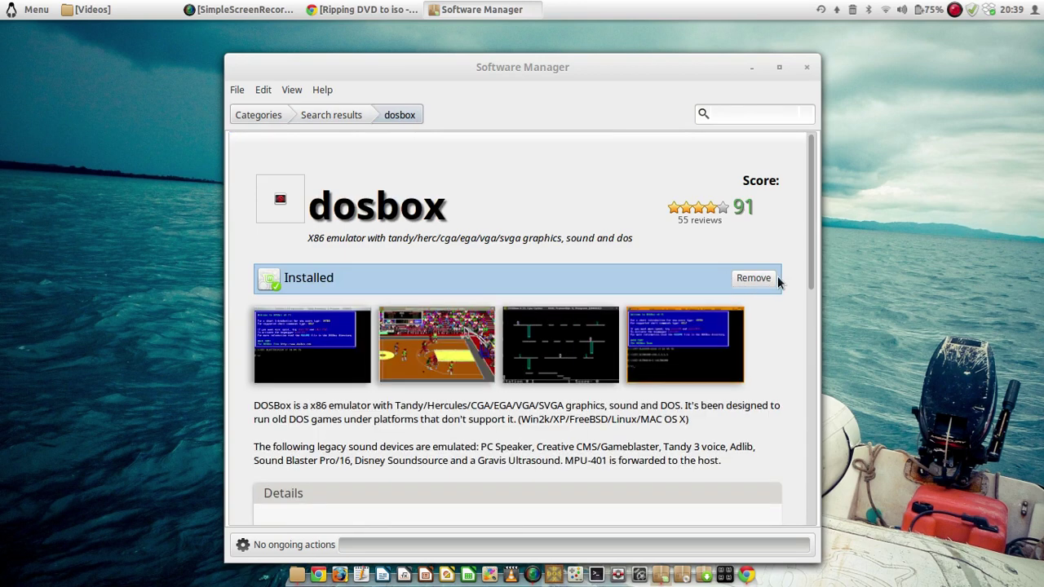
key(alt+F4)
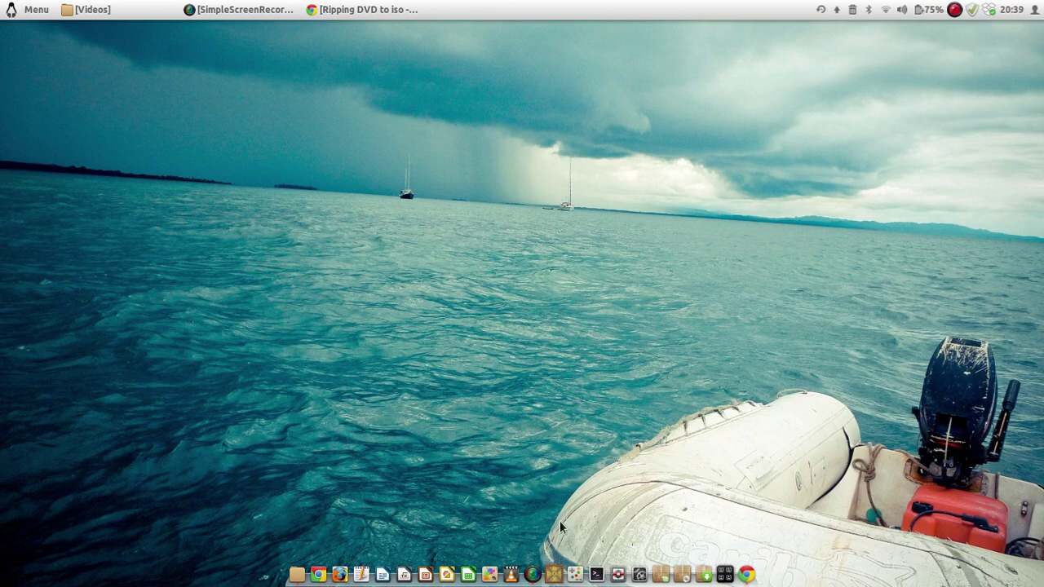
- Launch DOSBox in full screen and list the contents of drive C:
click(555, 575)
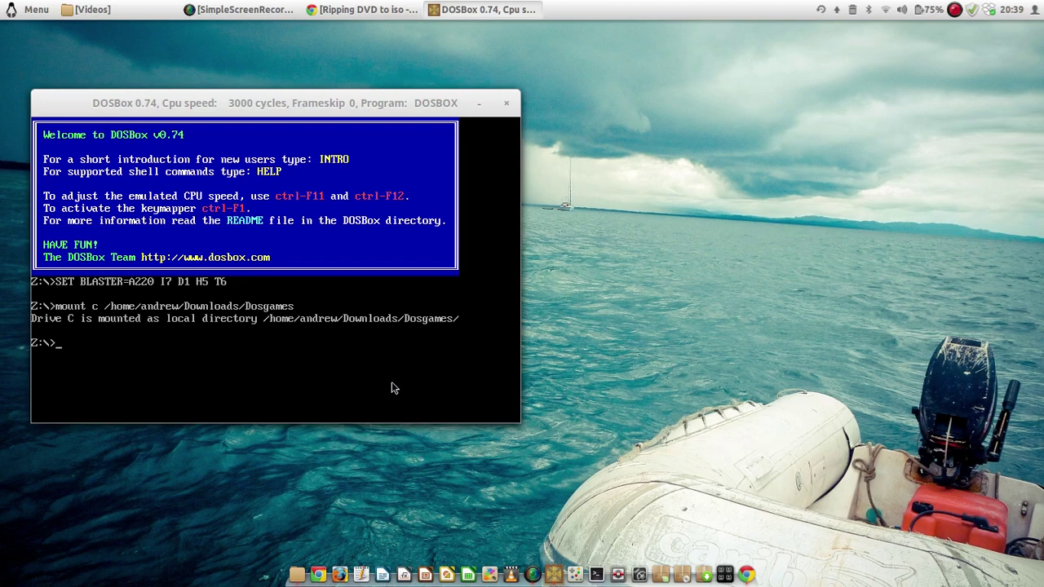
key(alt+Return)
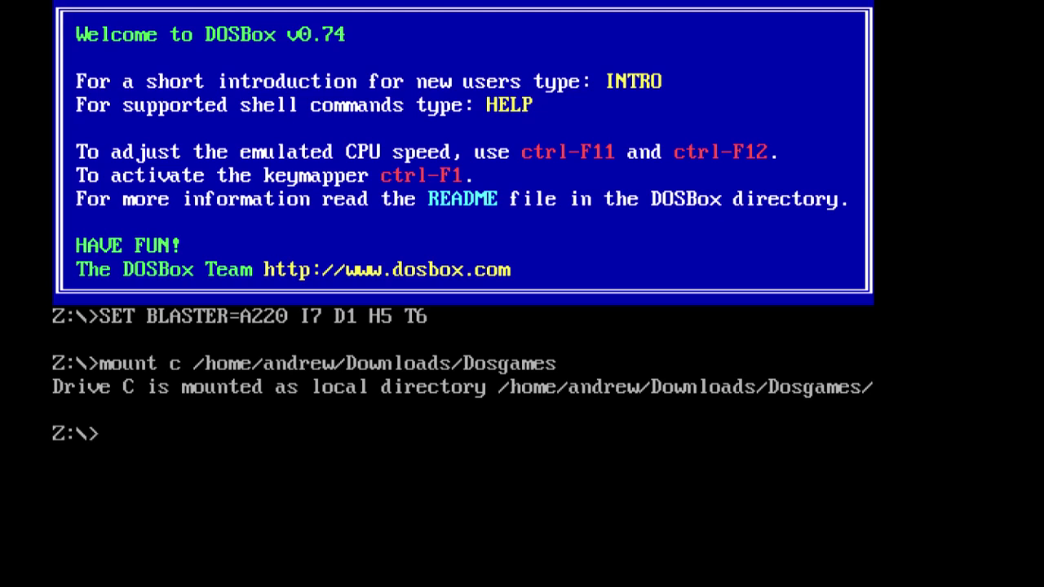
text(c:)
key(Return)
text(dir)
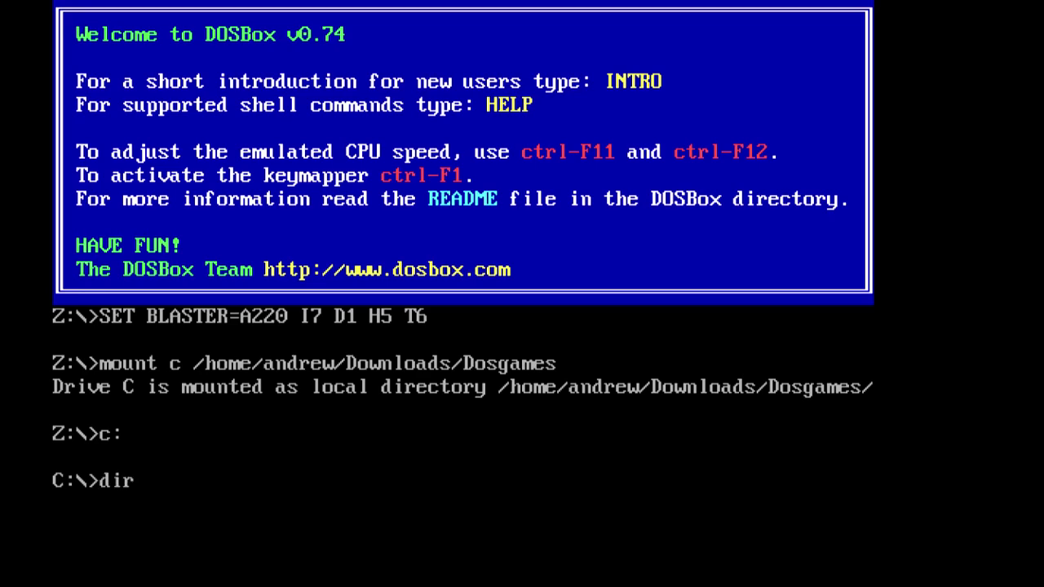
key(Return)
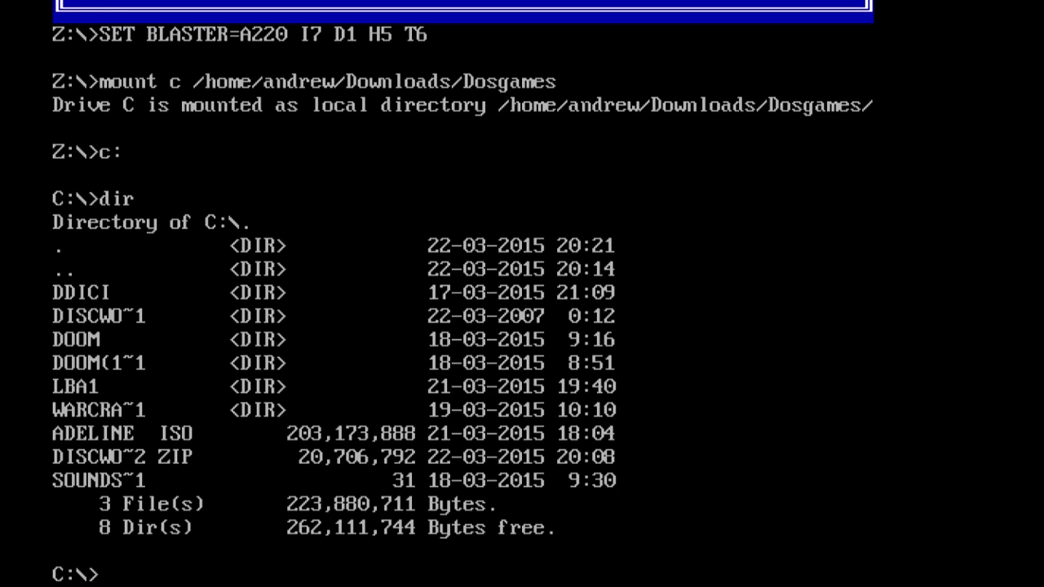
- Change into the warcra~1 directory and run war.exe
text(cd warc)
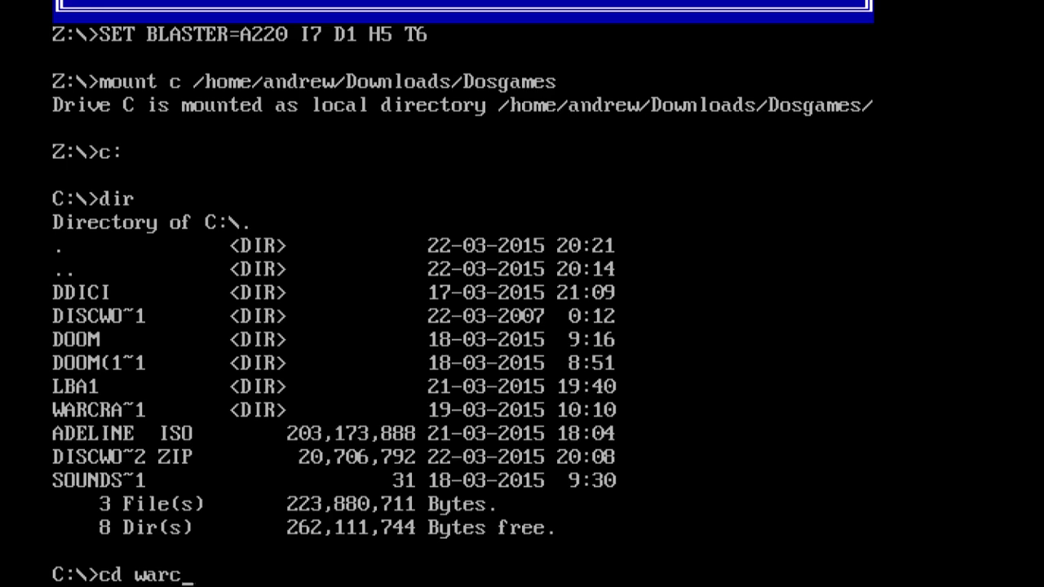
text(ra~1)
key(Return)
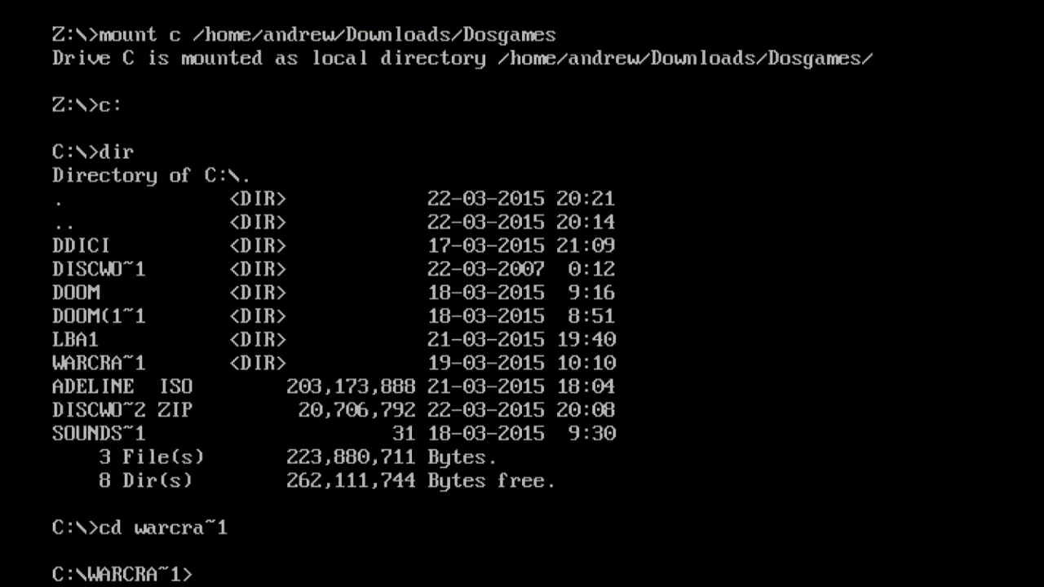
text(war.exe)
key(Return)
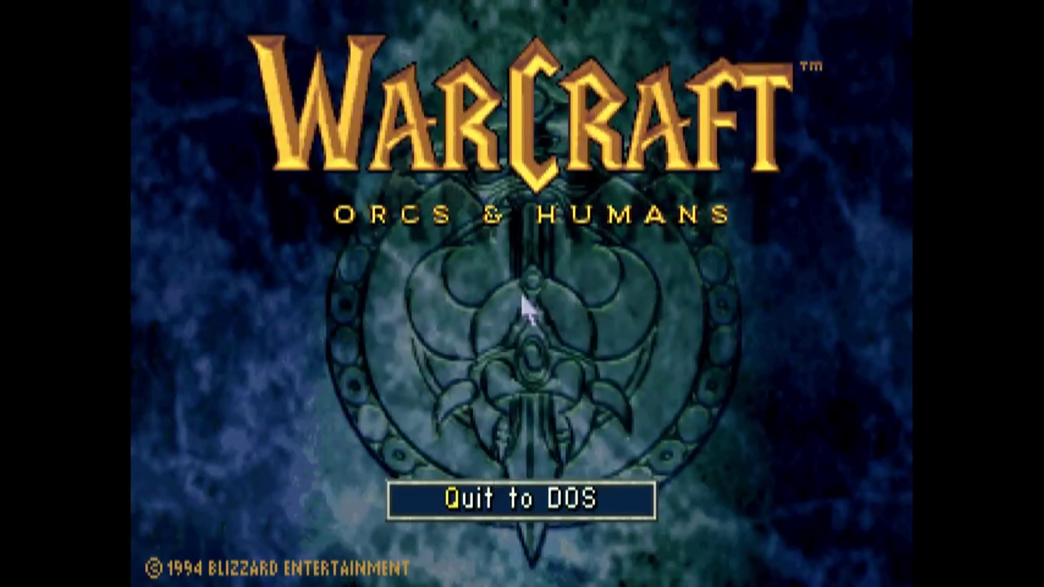
- Temporarily leave full screen to raise the system volume, and return the game to full screen
key(alt+Return)
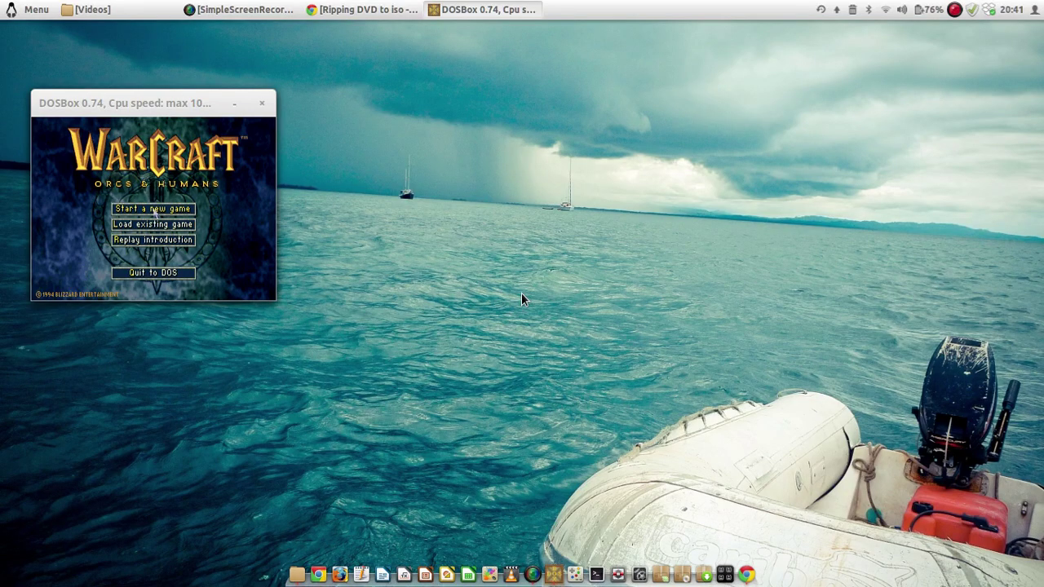
key(XF86AudioRaiseVolume)
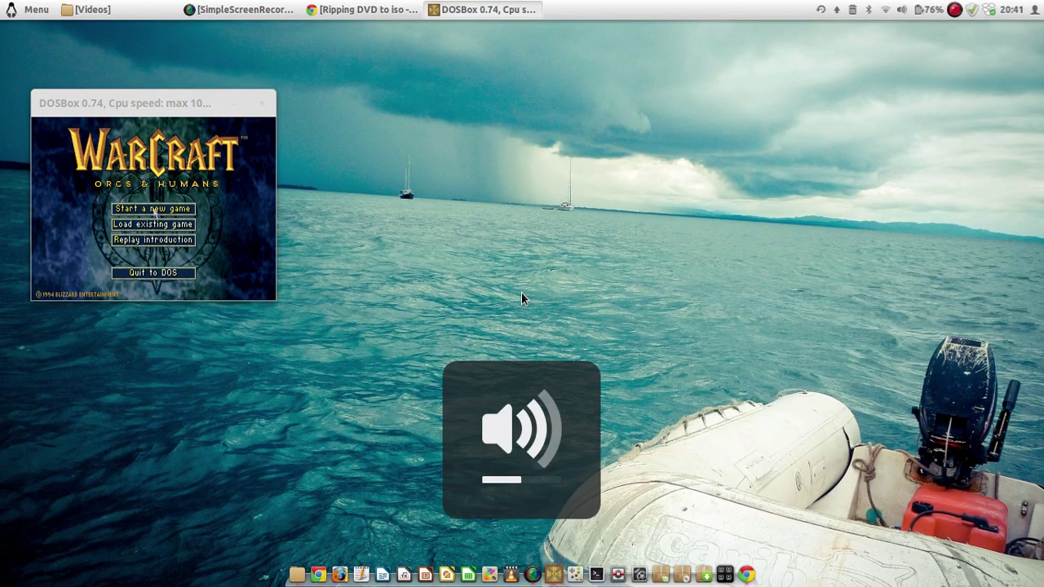
key(alt+Return)
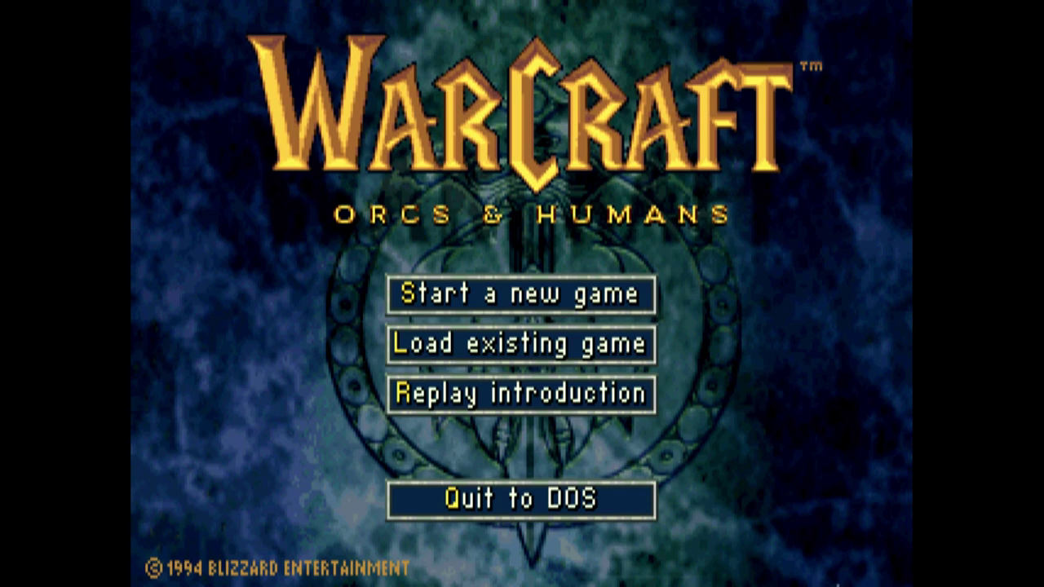
- Start a new Warcraft game with Single Player as the game type
key(s)
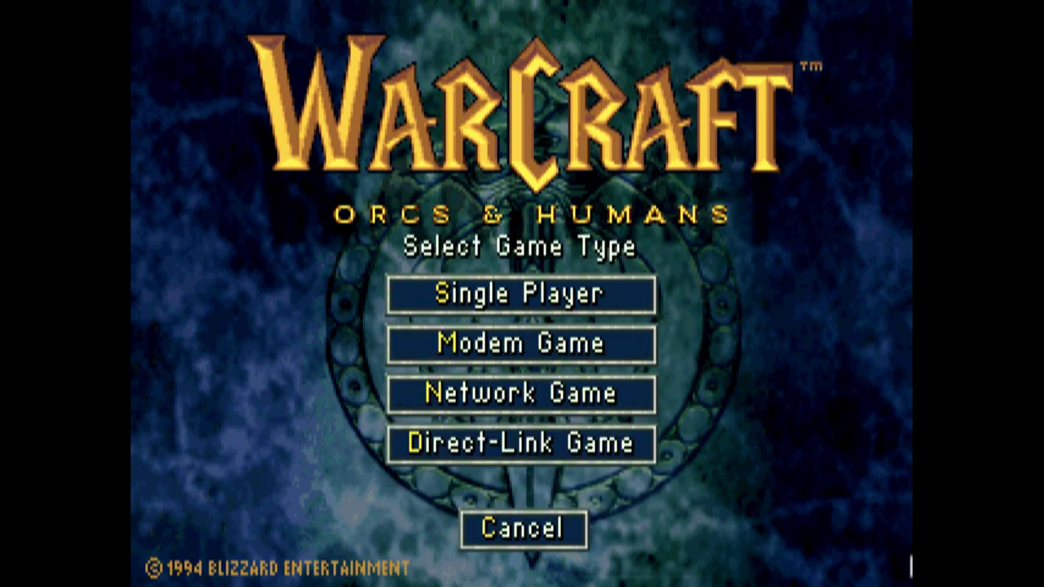
click(454, 299)
- Select the peasant on the grass northwest of the castle and order it to move south to the dirt road
click(396, 142)
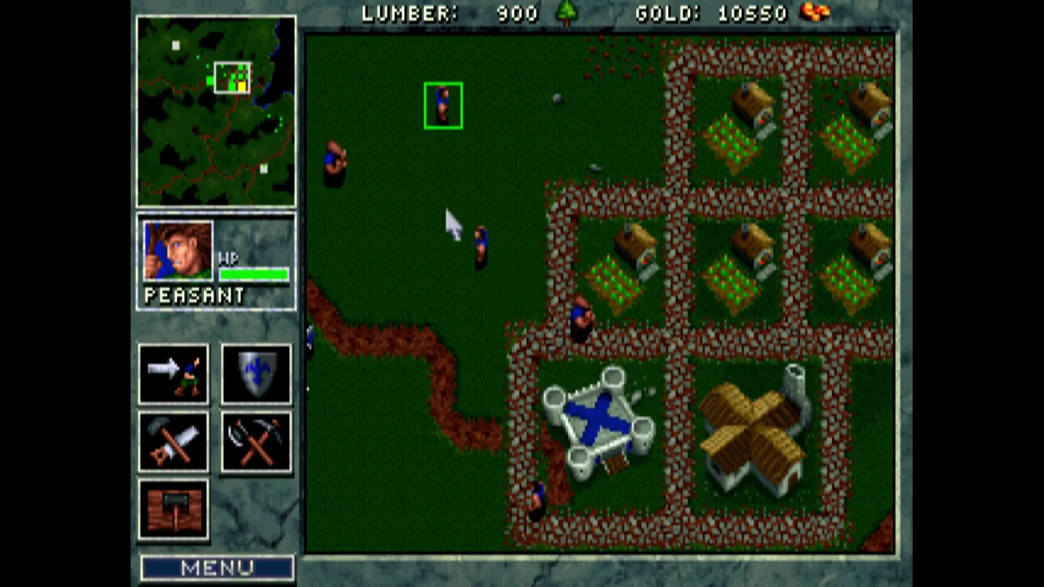
click(163, 399)
click(456, 426)
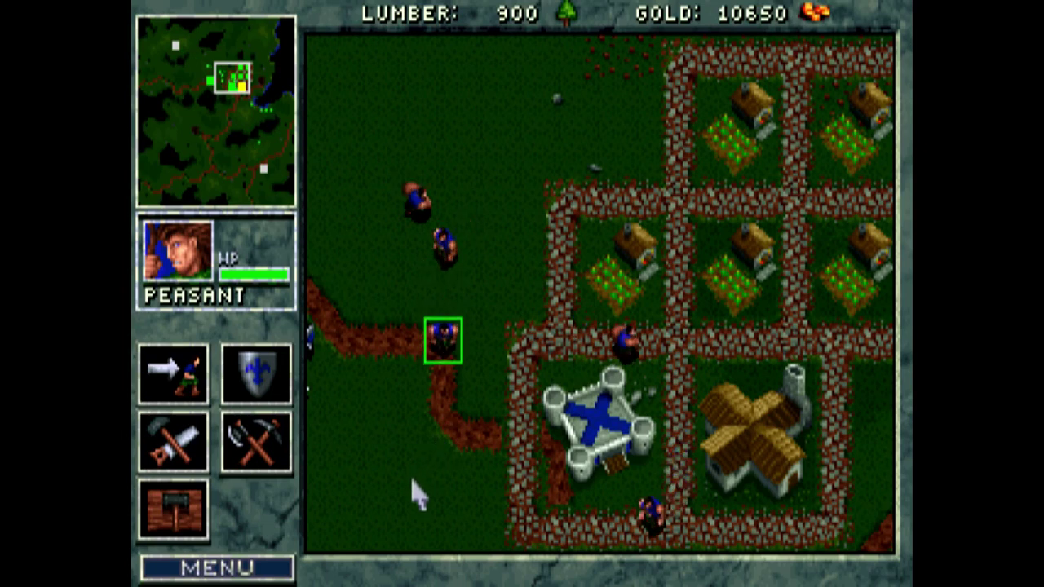
- Order the selected peasant to harvest lumber from the forest southwest of the barracks
key(Down)
key(Left)
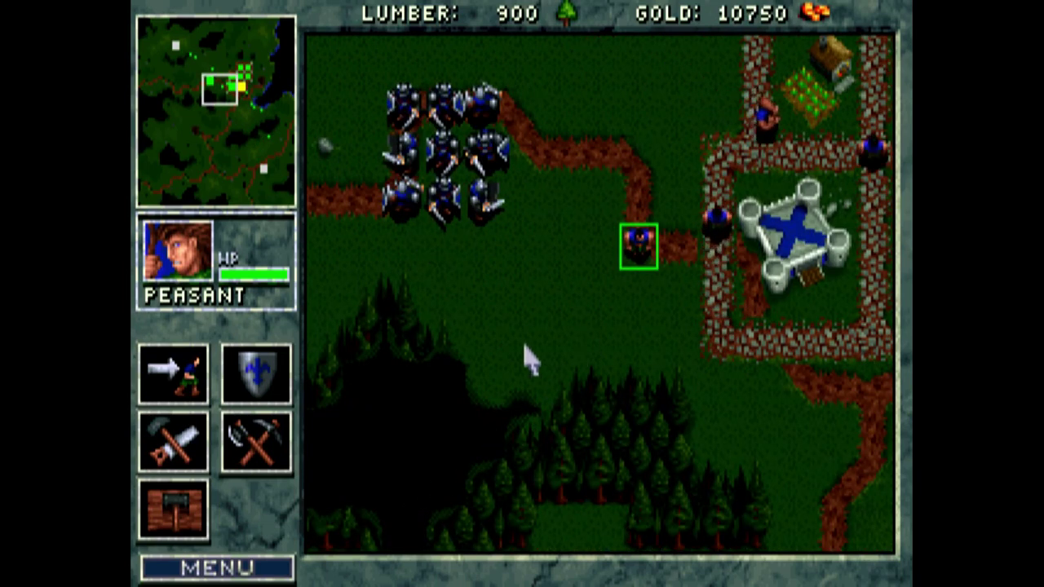
click(250, 469)
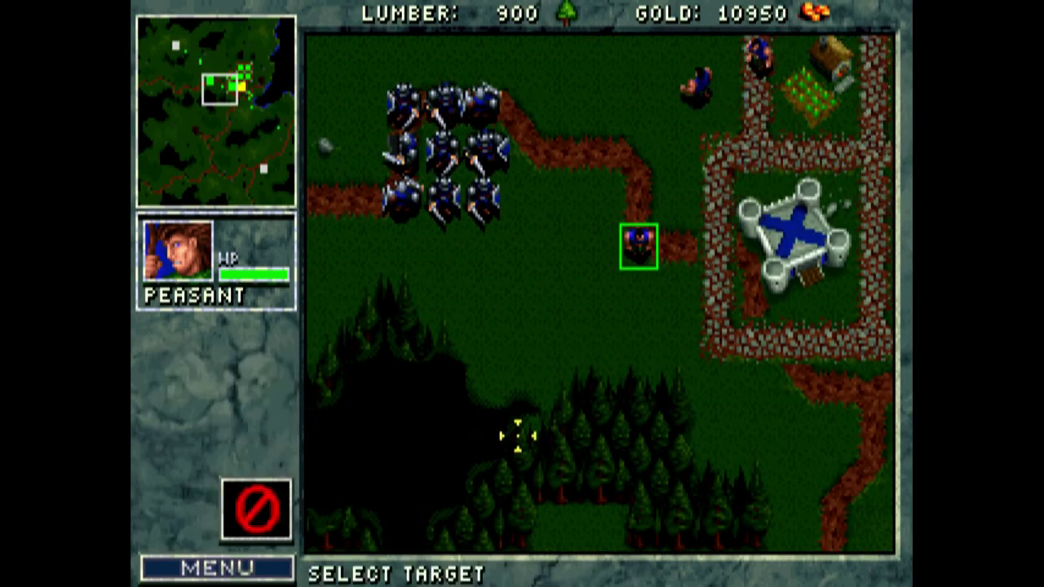
click(643, 393)
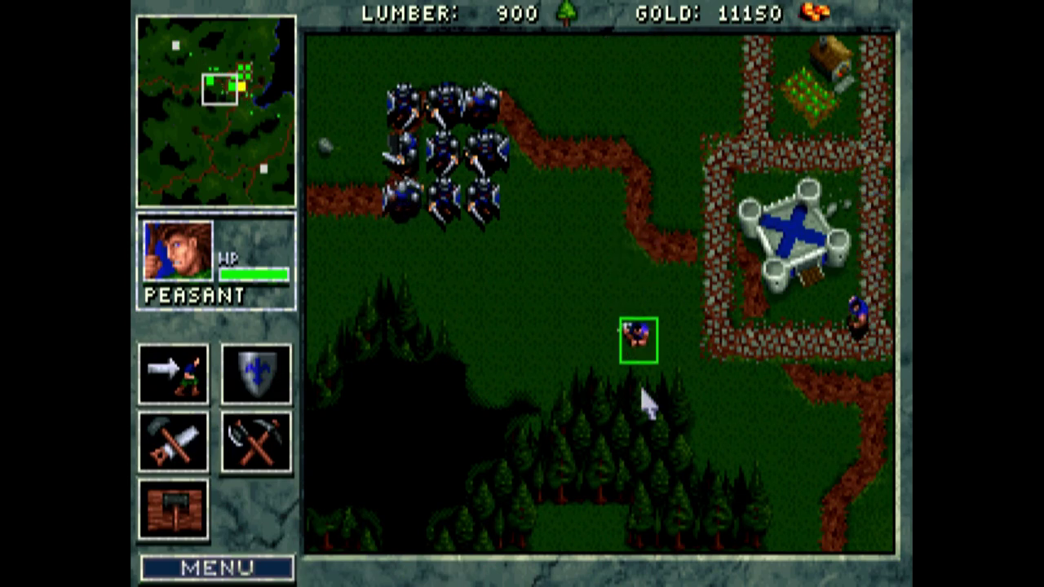
key(Right)
key(Down)
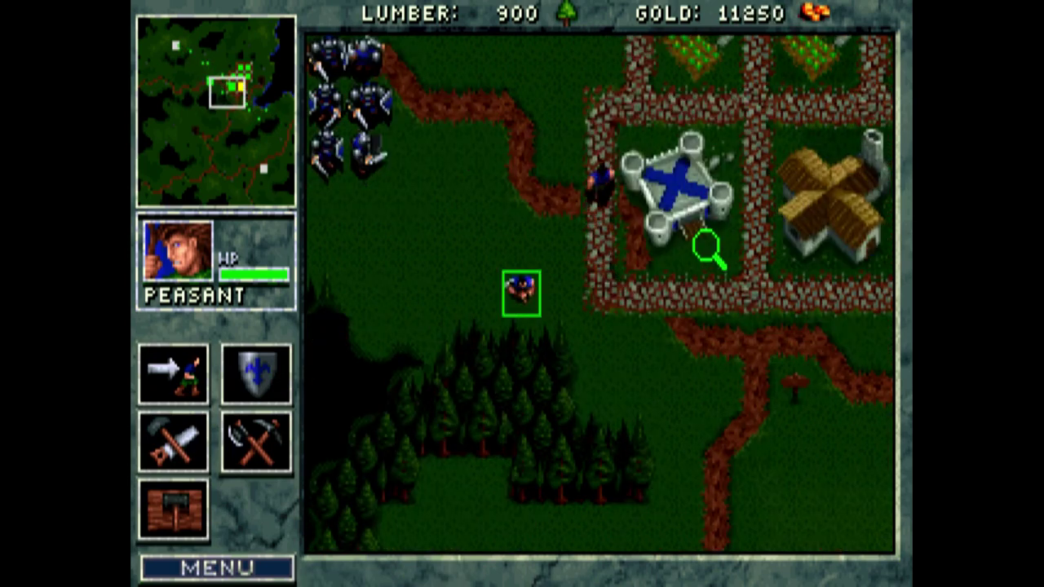
key(Right)
key(Up)
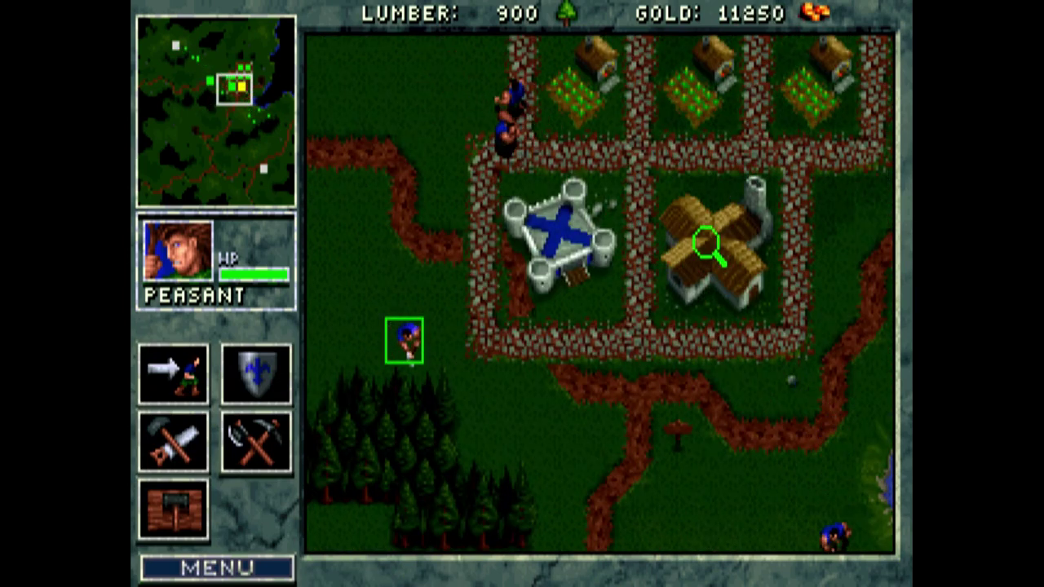
- Set the game speed to Fast in the game options and return to the game
key(F10)
click(617, 279)
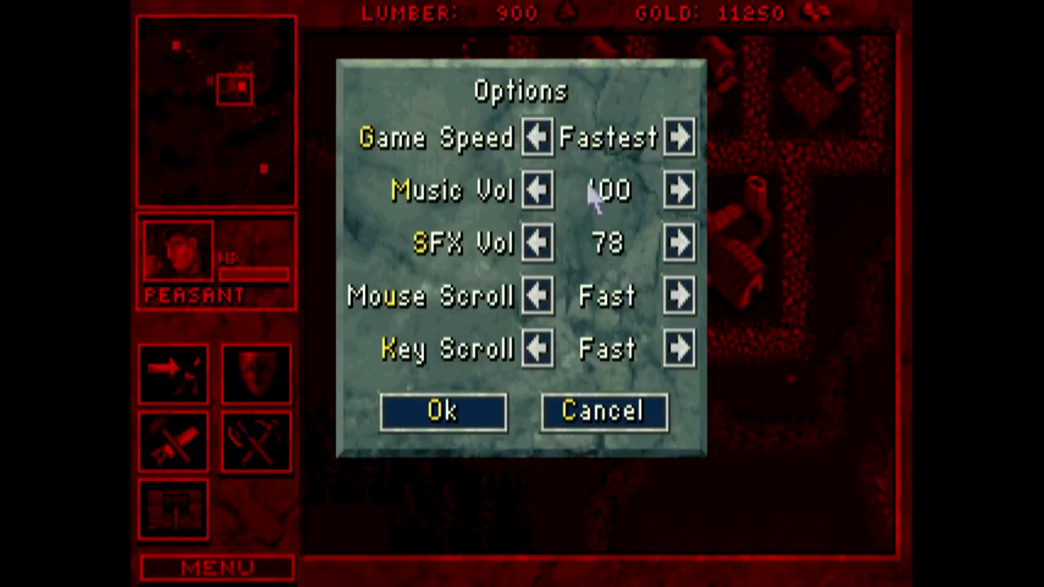
click(537, 144)
click(538, 147)
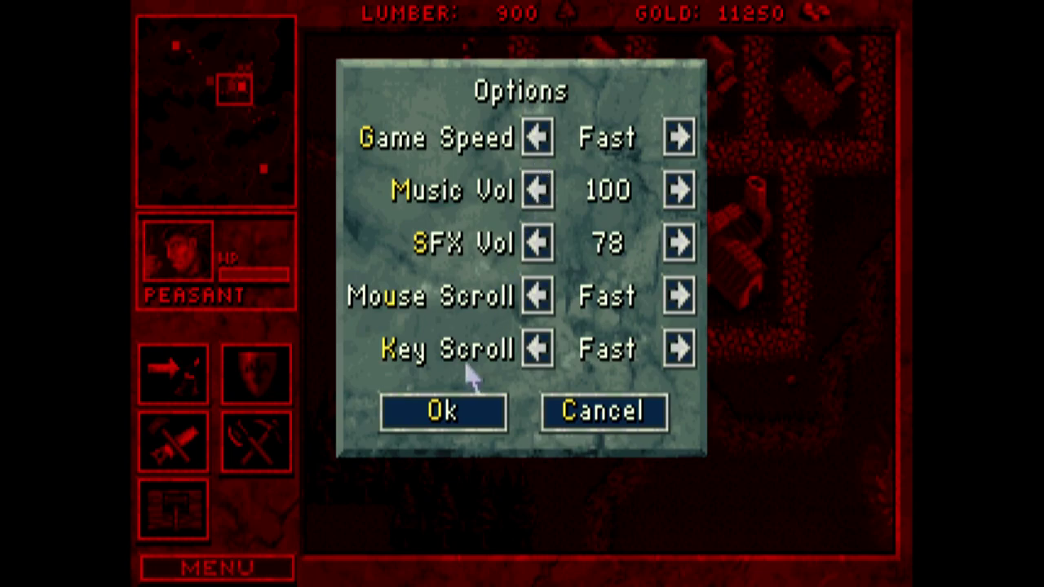
click(453, 416)
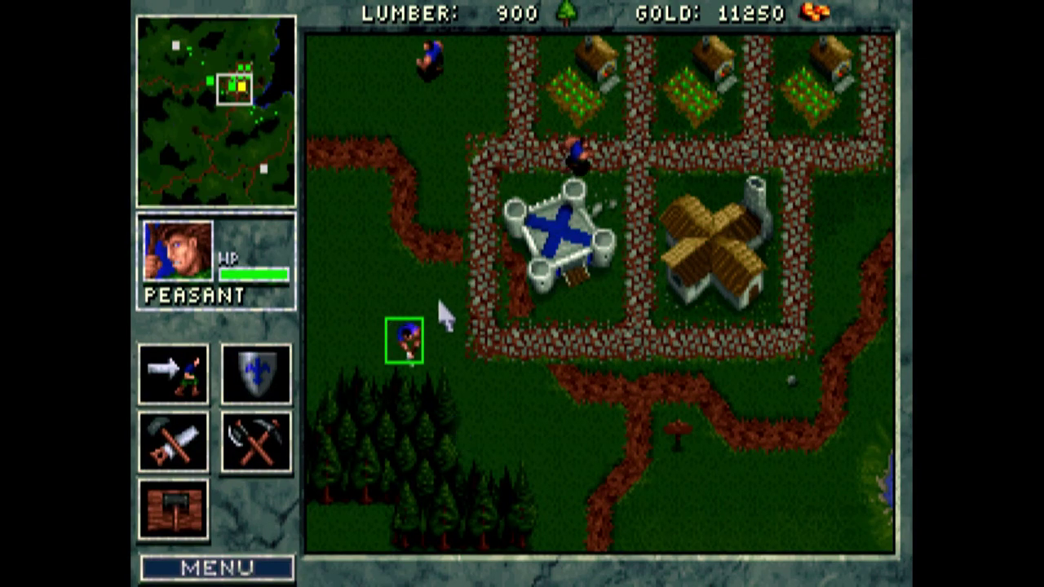
- Select four of the footmen west of the barracks as a group and order them to move northeast onto the open grass
key(Left)
key(Up)
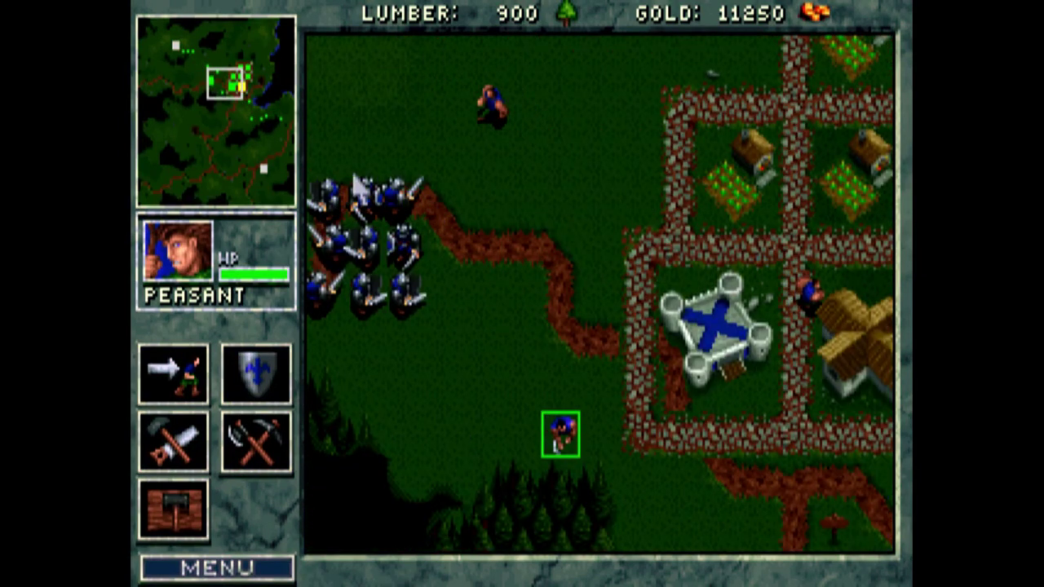
click(393, 199)
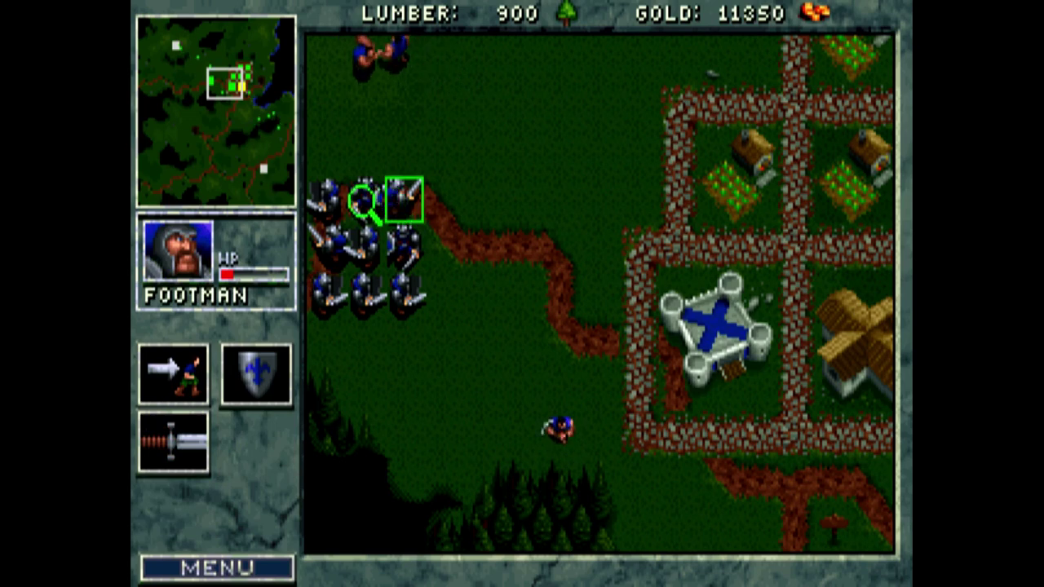
shift+click(366, 198)
shift+click(360, 251)
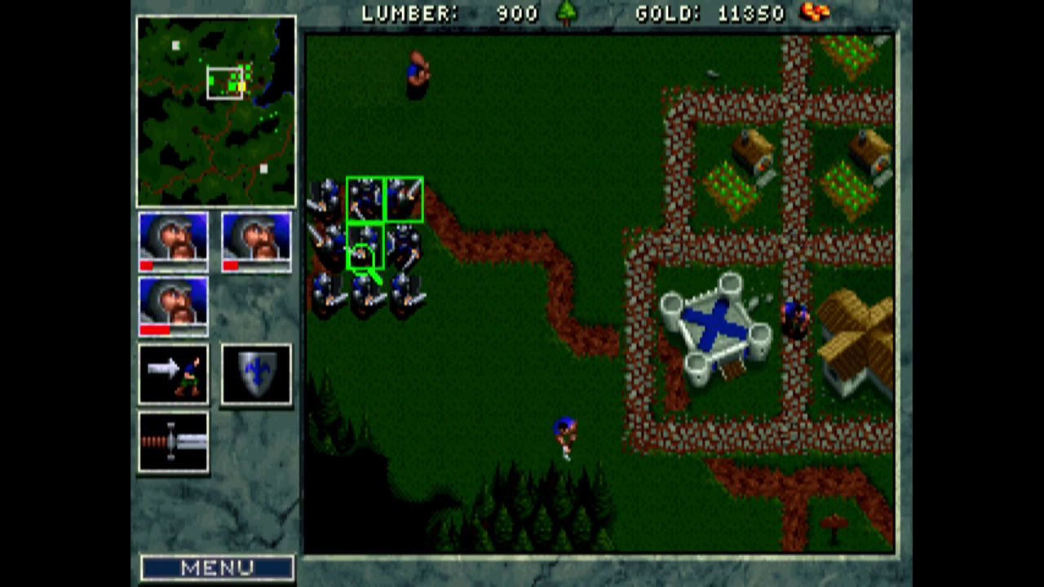
shift+click(409, 252)
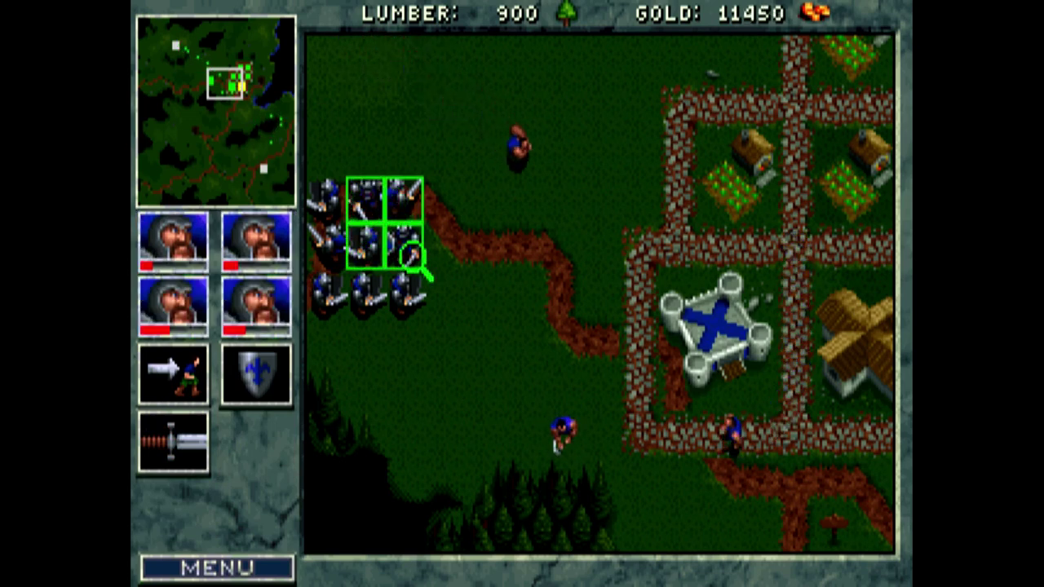
key(m)
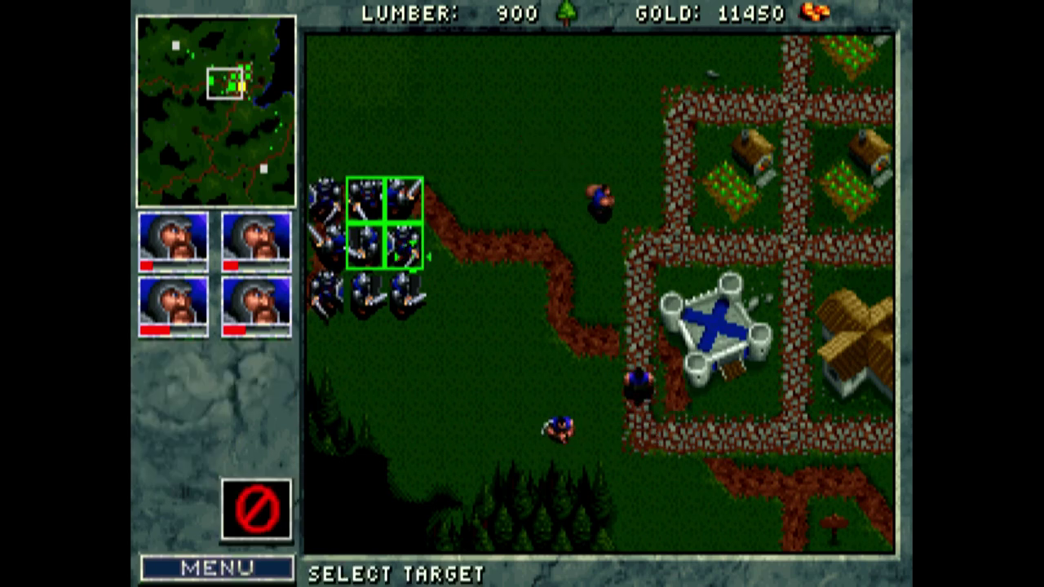
click(559, 90)
key(Up)
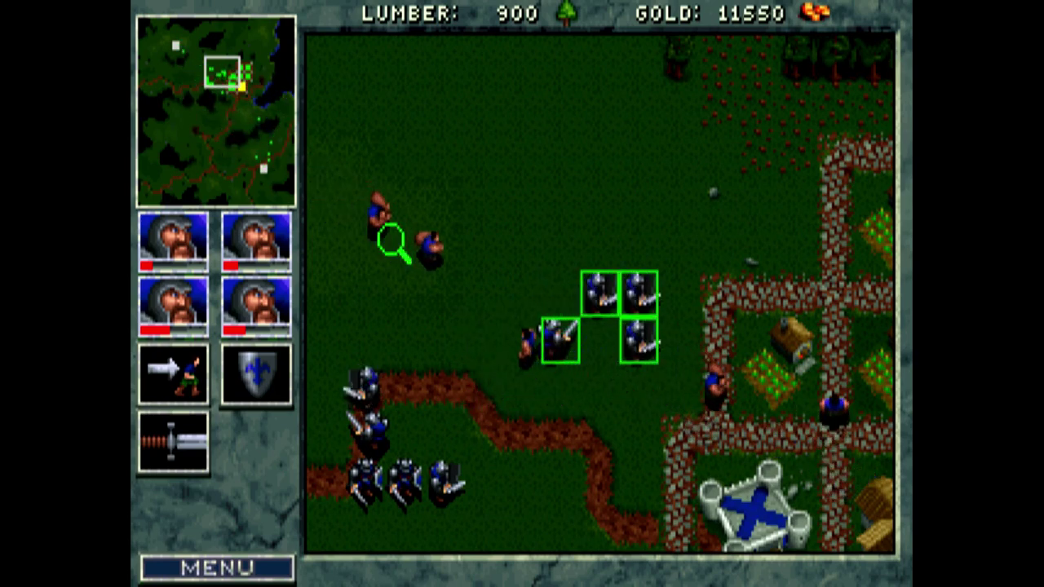
- Inspect the barracks' training options and the food usage of the farm directly north of it
click(734, 489)
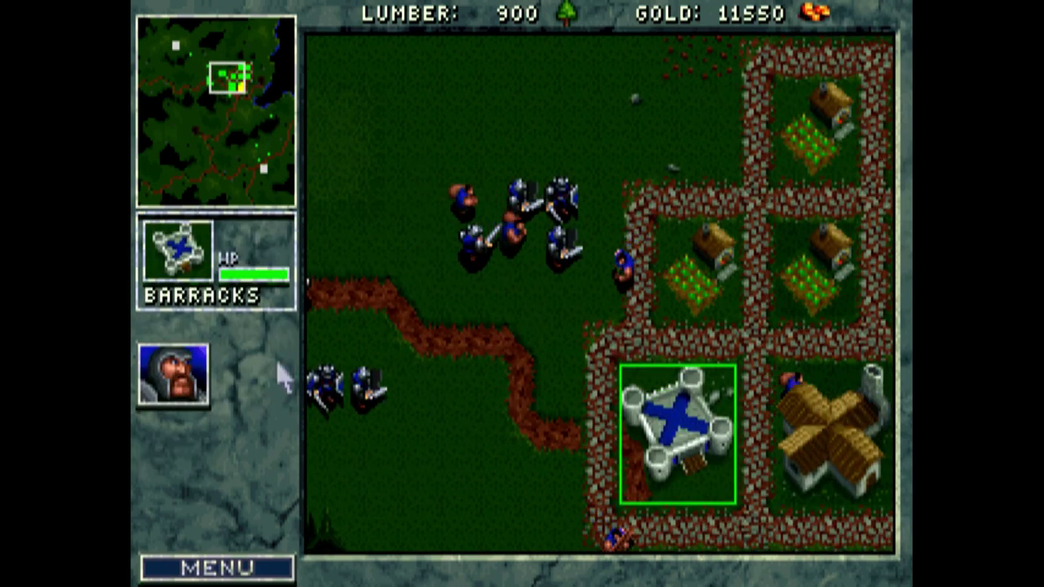
click(731, 272)
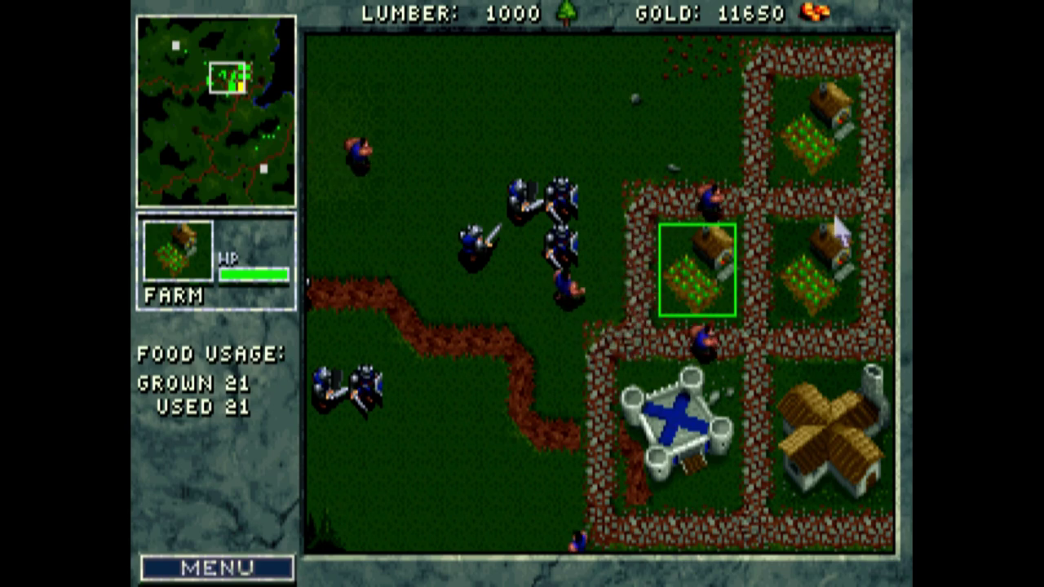
key(F10)
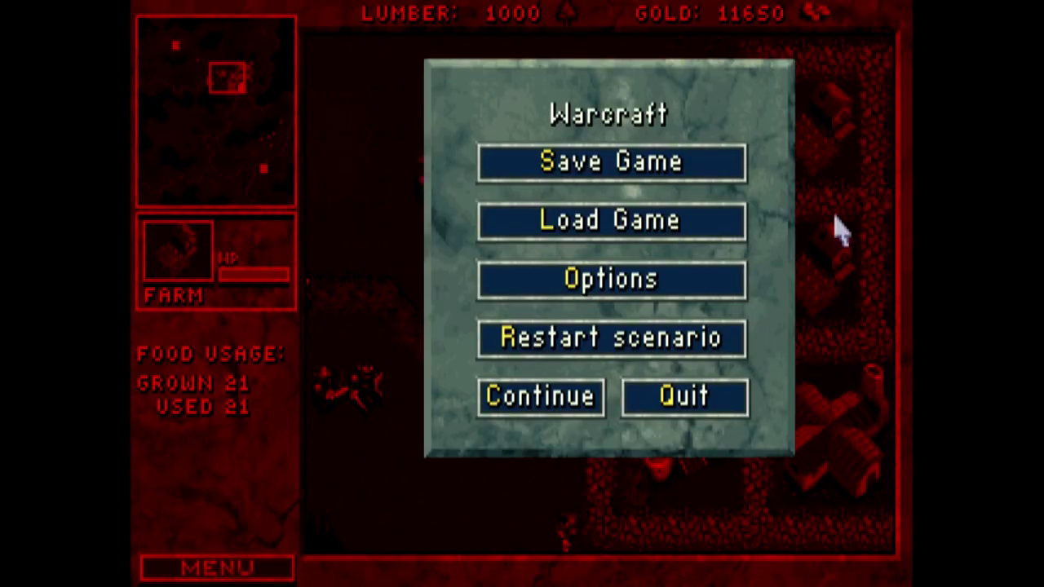
key(Escape)
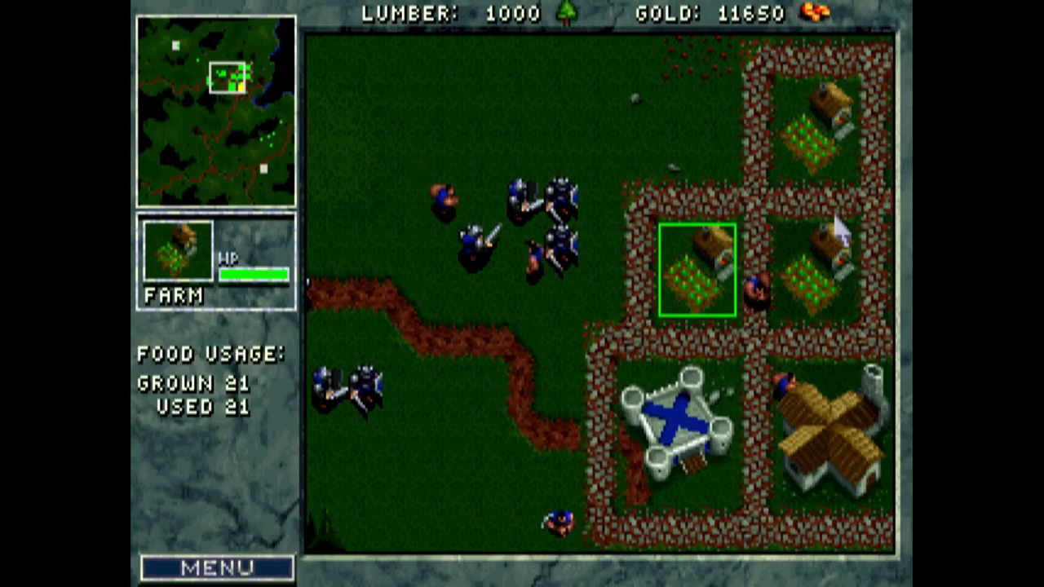
- Look over the farms and surrounding grass, and check the barracks' footman training option and cost
key(Right)
key(Up)
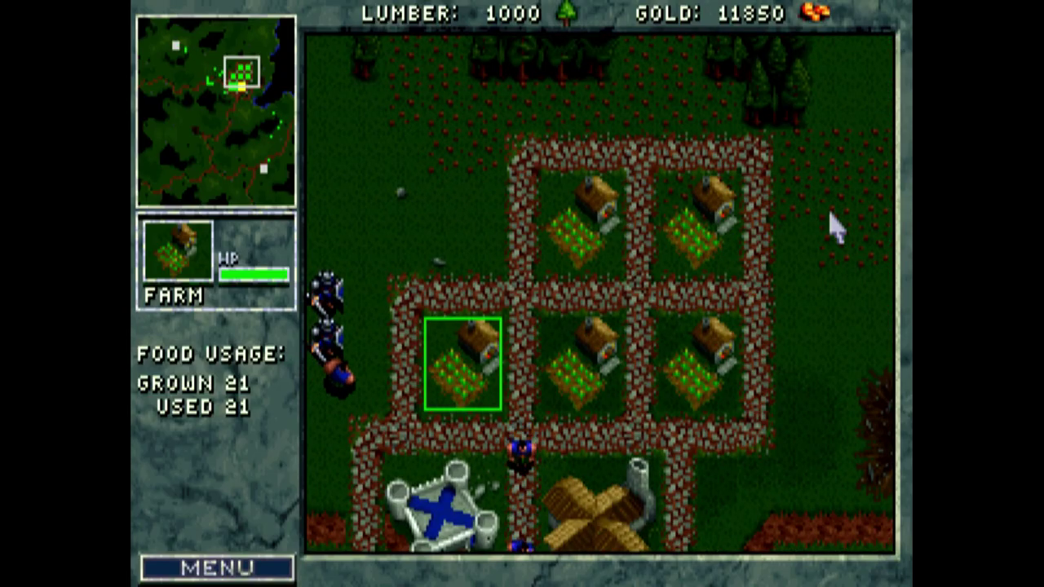
key(Left)
key(Up)
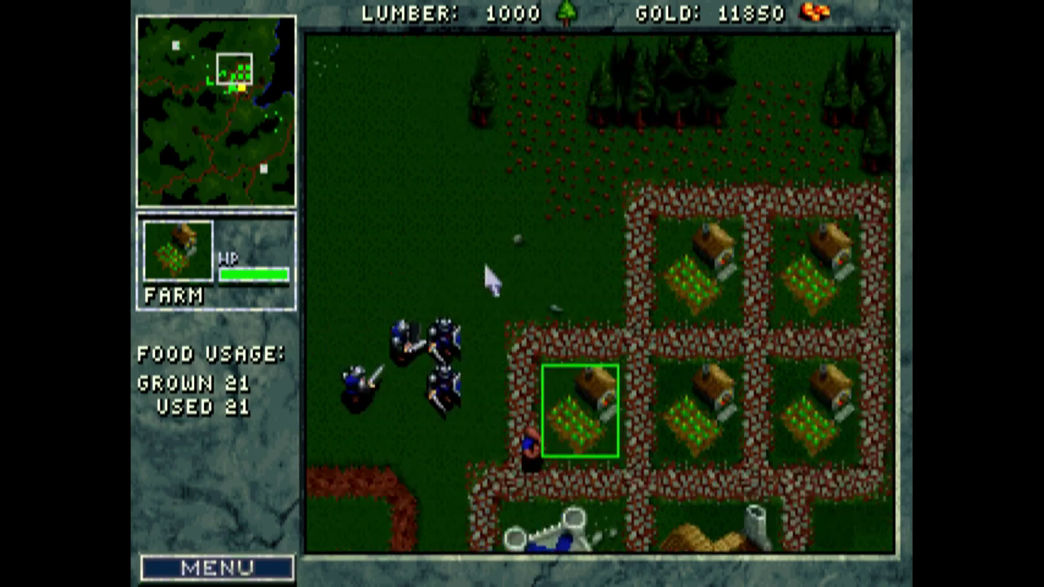
key(Left)
key(Down)
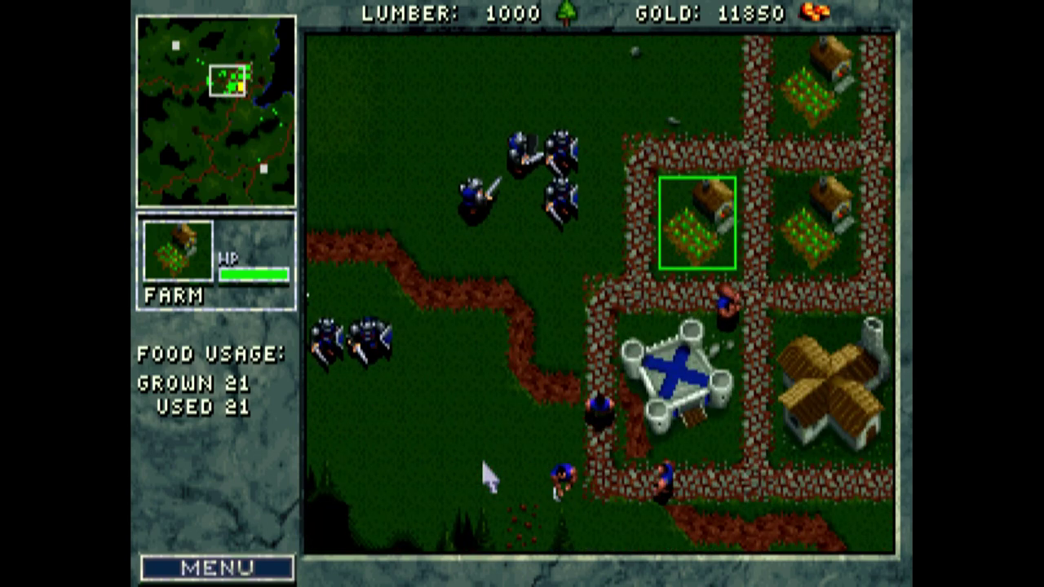
click(676, 361)
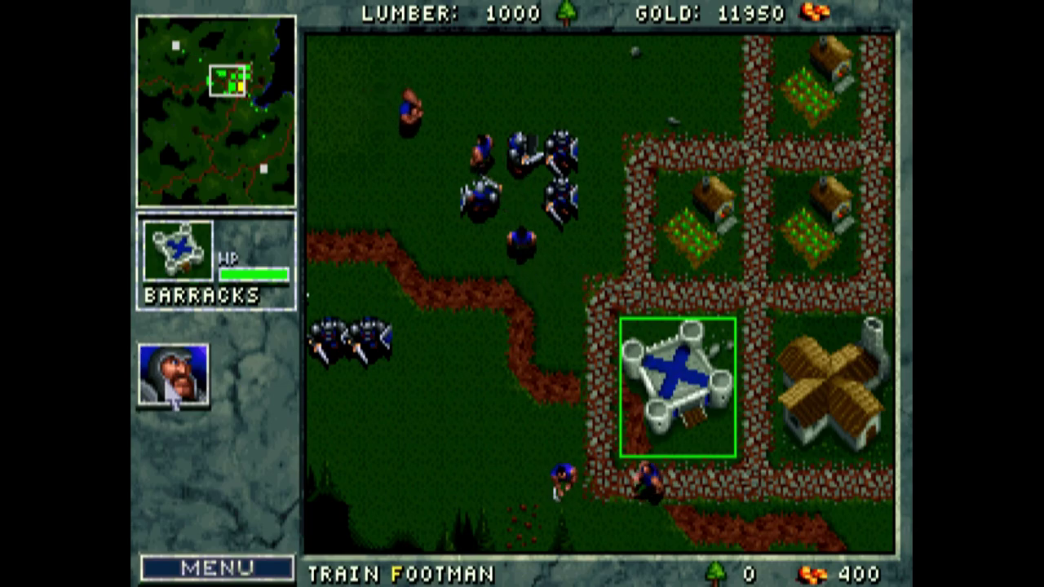
key(alt+Return)
key(alt+Return)
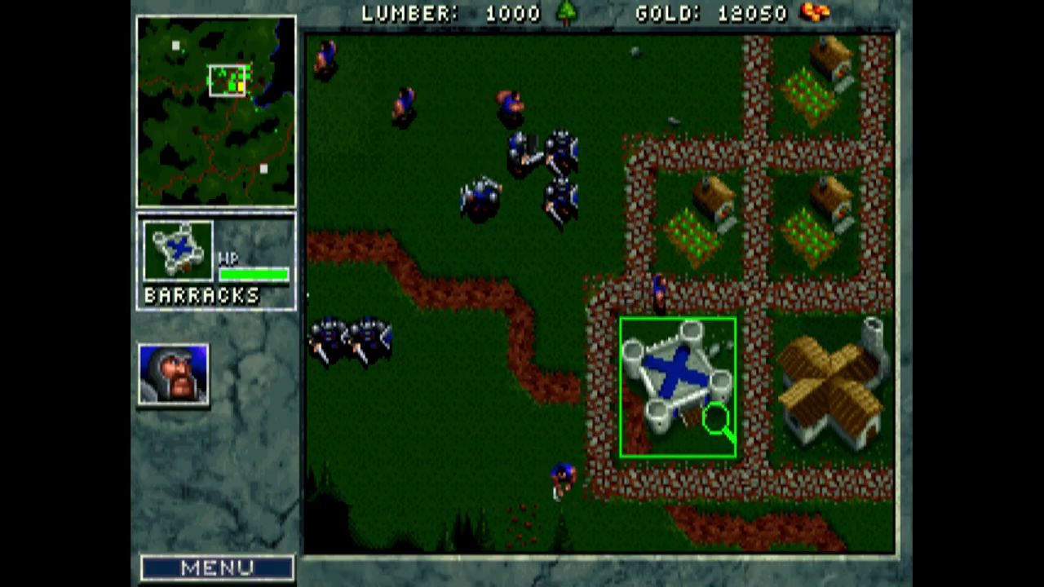
- Quit the running Warcraft game to DOS
click(269, 566)
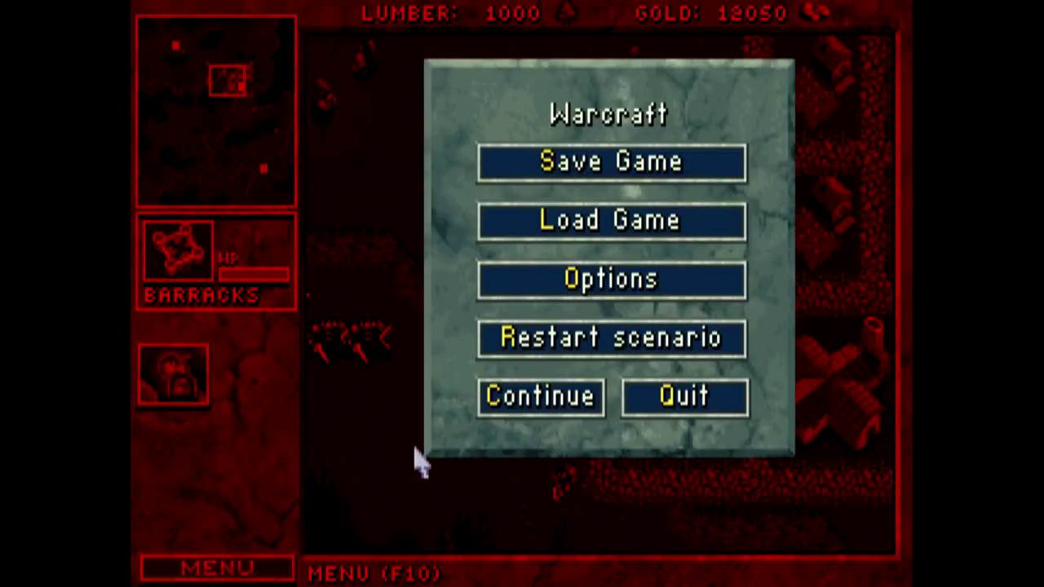
click(711, 385)
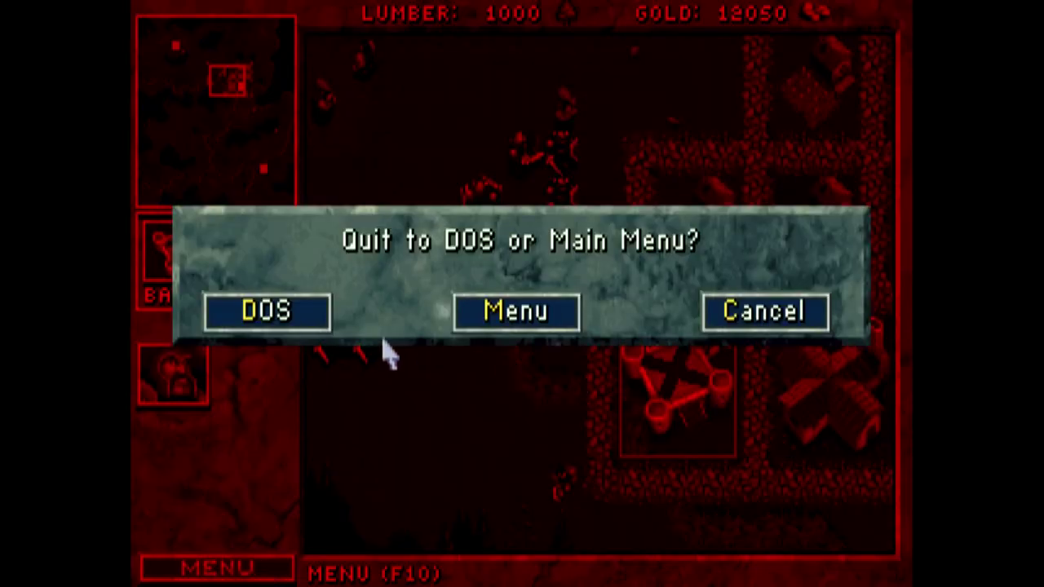
click(254, 308)
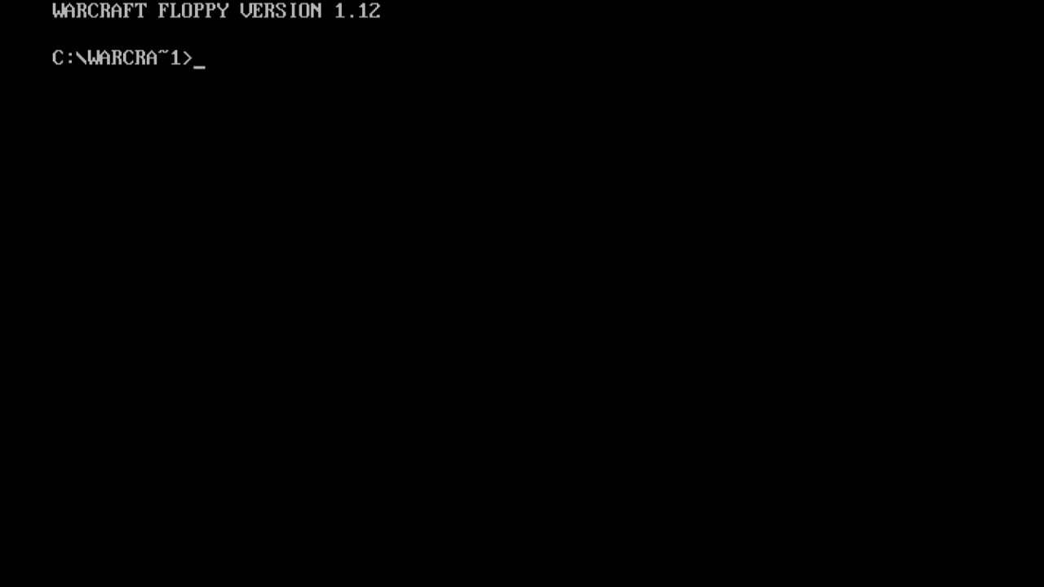
- Switch DOSBox from full screen to a window and close it with the exit command
key(alt+Return)
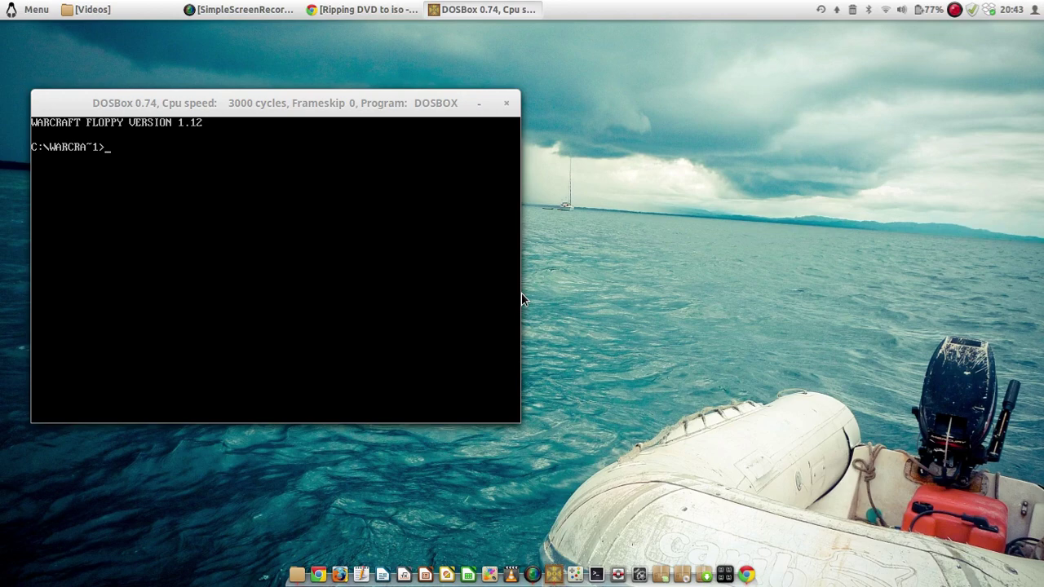
key(alt+Return)
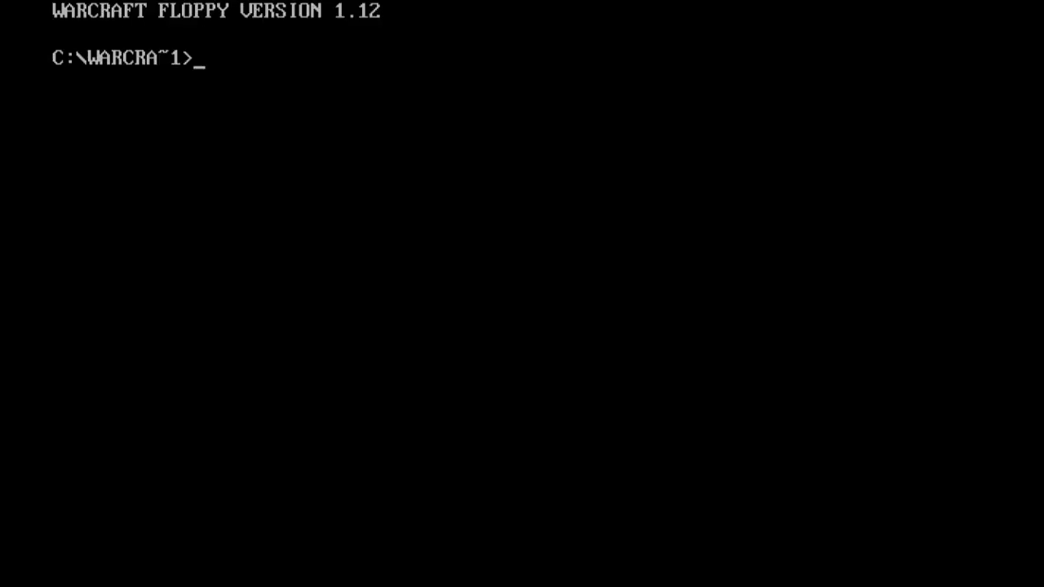
key(alt+Return)
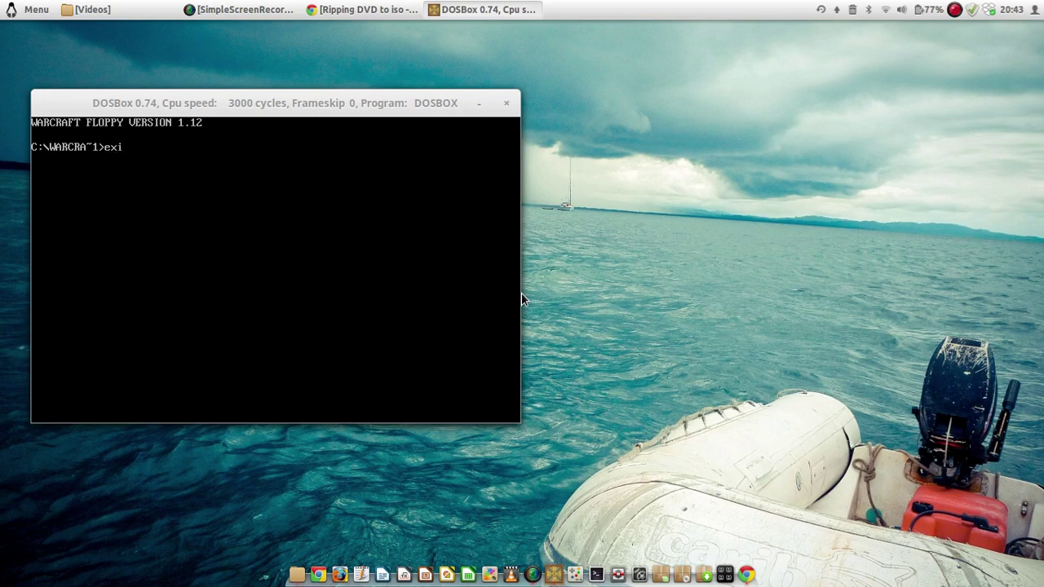
key(Return)
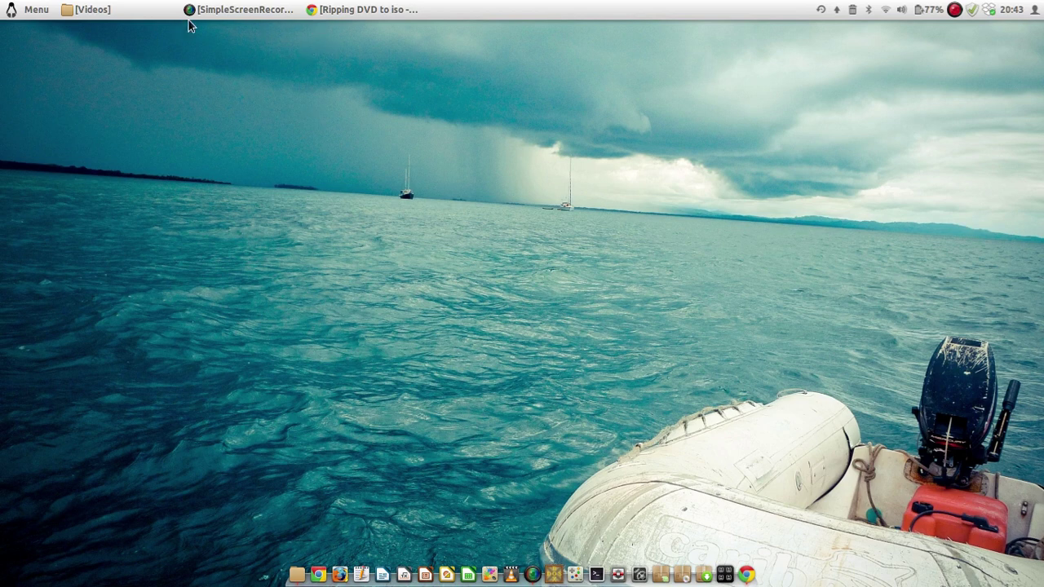
- Switch to the file manager, open the Dosgames folder in Downloads and look inside its DOOM and Discworld folders
click(149, 16)
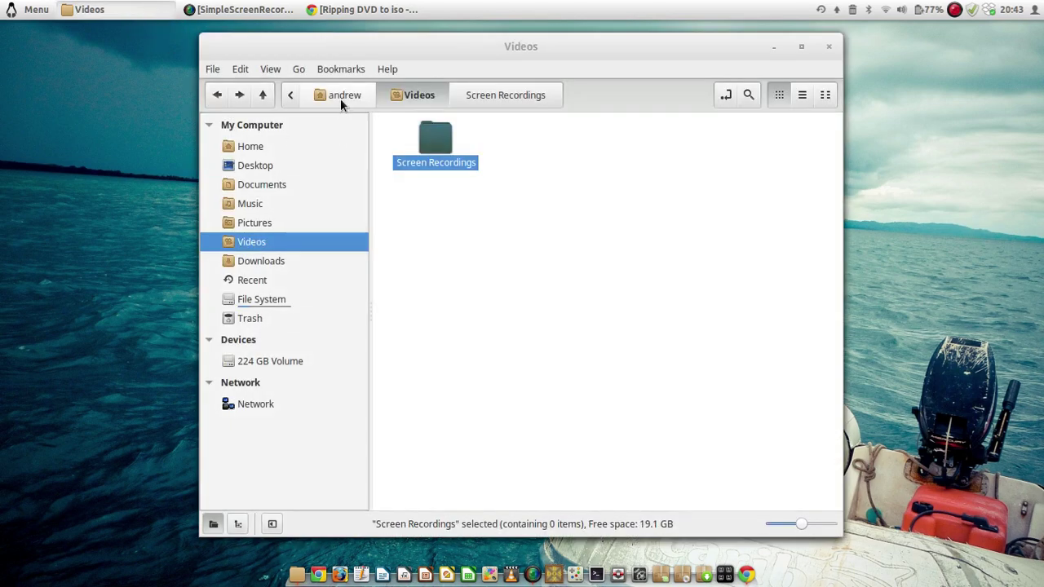
click(254, 260)
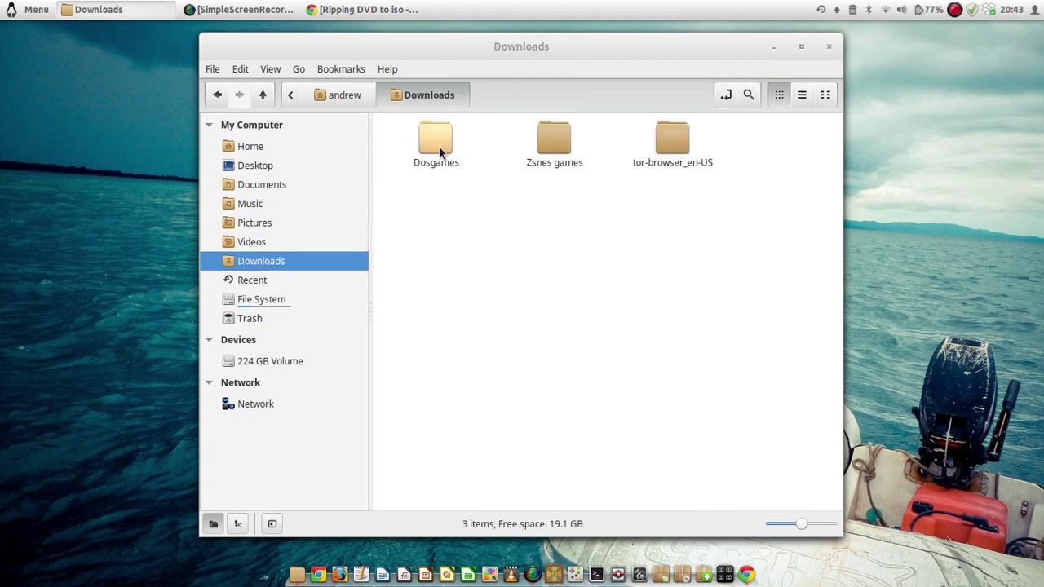
double_click(439, 145)
key(XF86MonBrightnessDown)
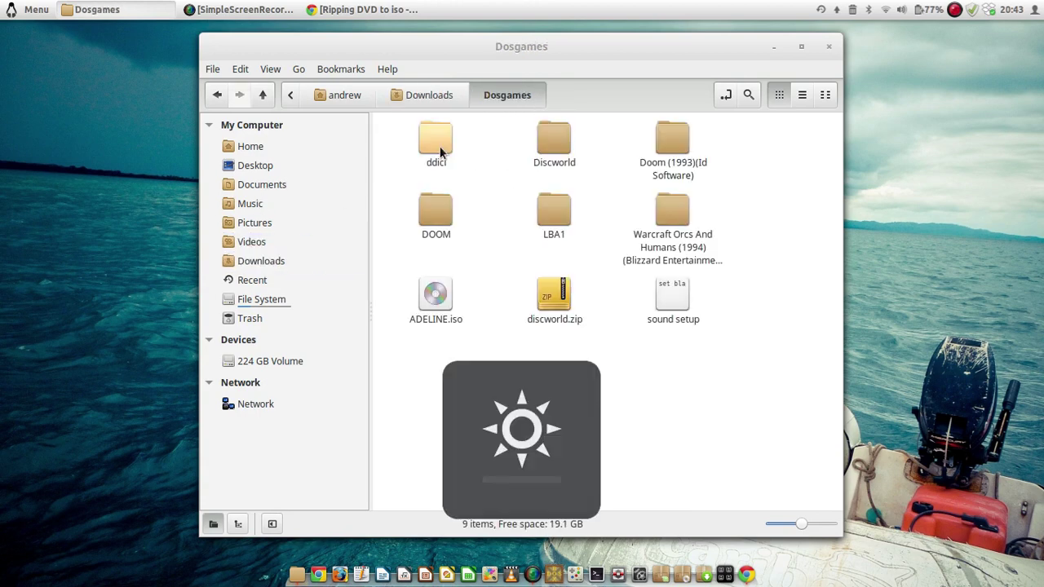
double_click(455, 205)
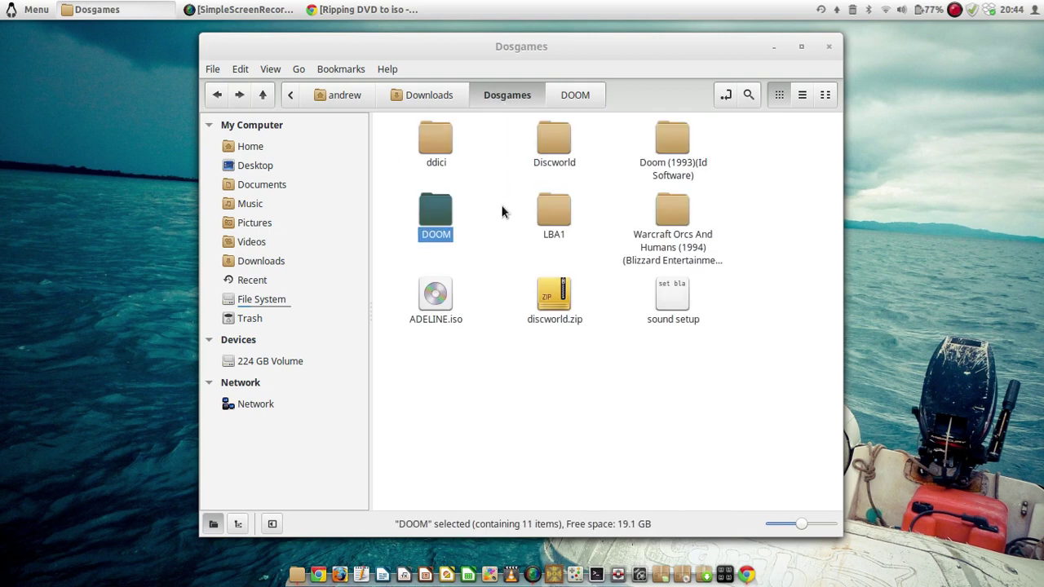
double_click(559, 143)
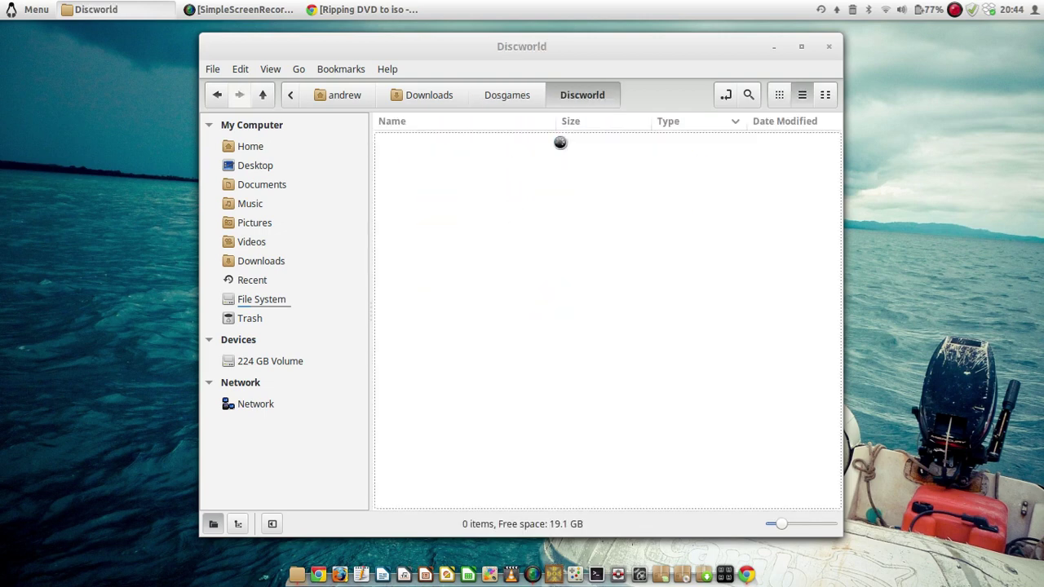
- Go back to the Dosgames folder, search Google for "little big adventure" in a new Chrome tab, and return to the folder
click(505, 94)
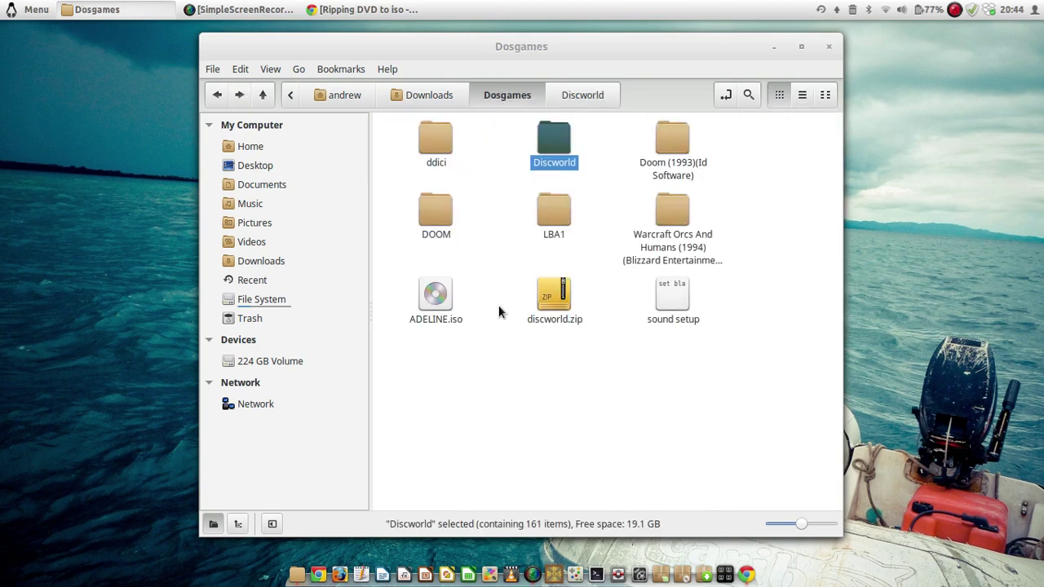
click(342, 9)
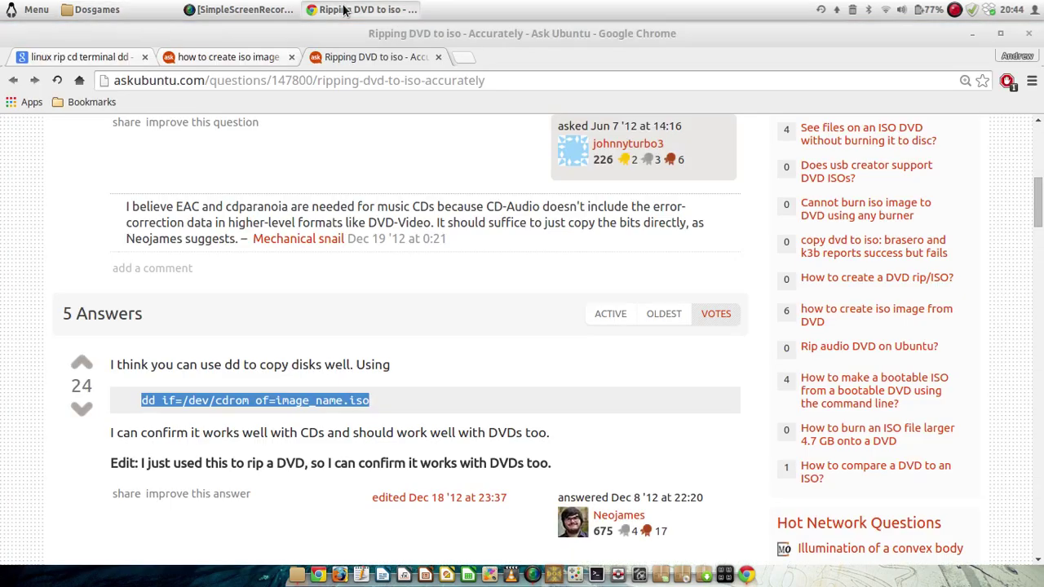
click(468, 61)
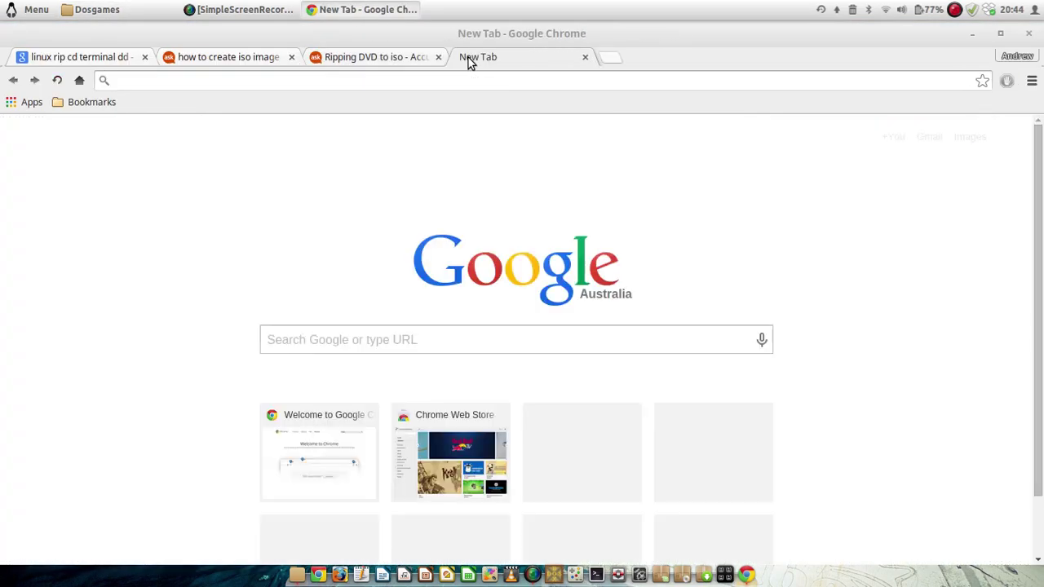
text(little big a)
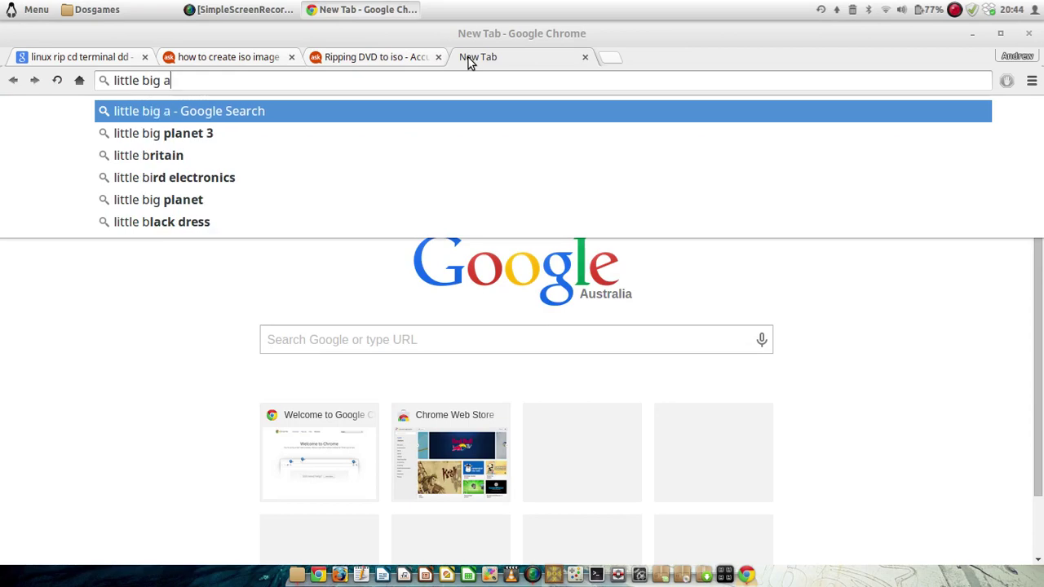
text(dventu)
key(Return)
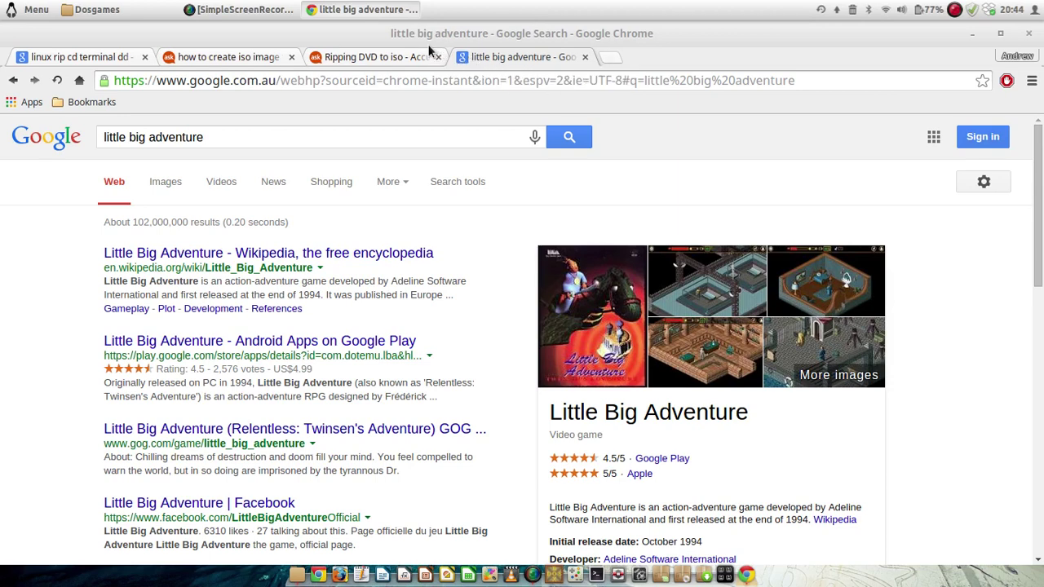
click(367, 10)
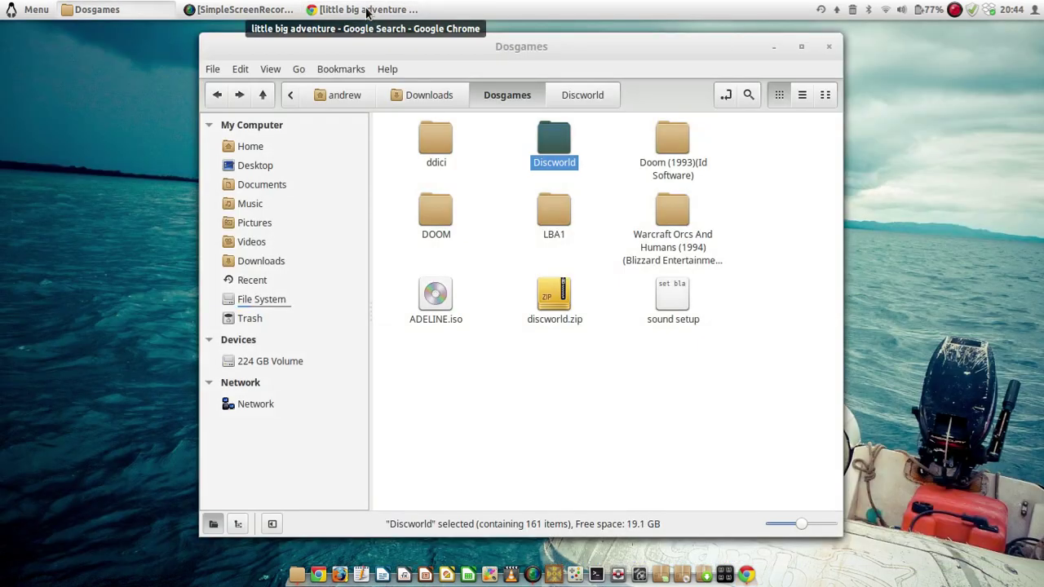
click(488, 239)
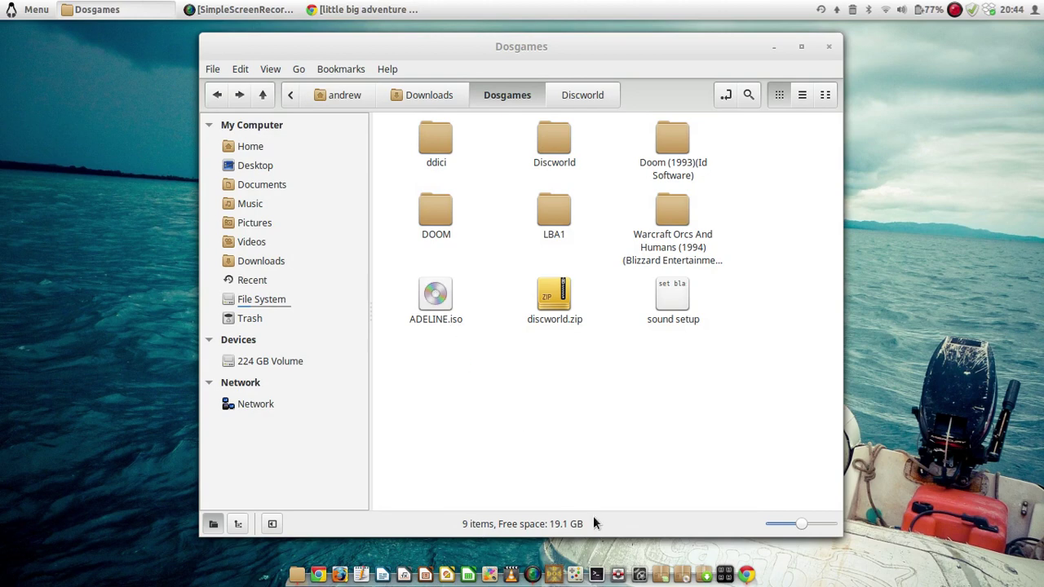
- In a widened terminal, review the earlier dd command that copies /dev/cdrom to ADELINE.iso in Dosgames, and close the terminal without running it
click(596, 575)
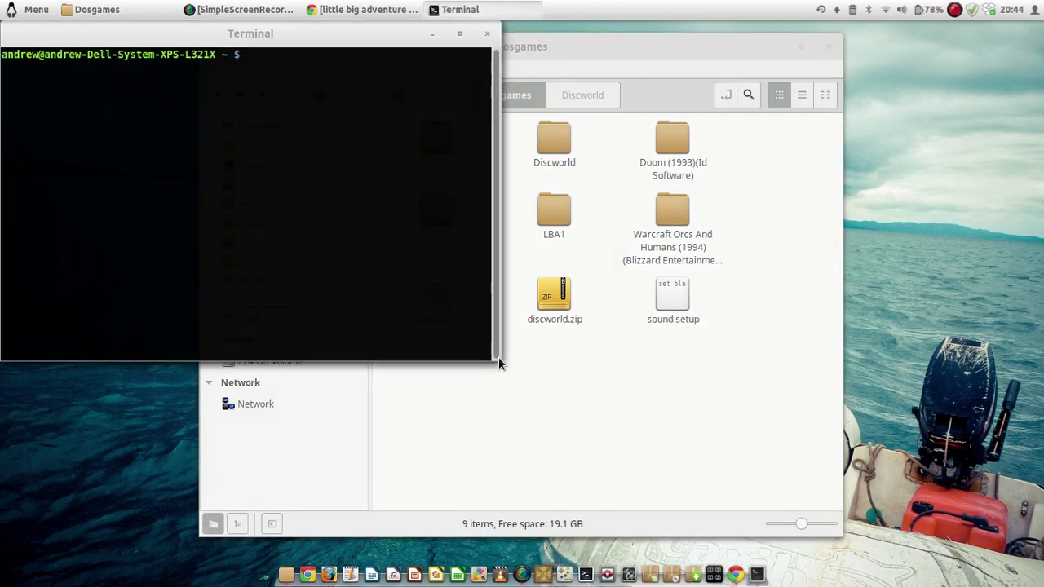
drag(492, 357, 616, 359)
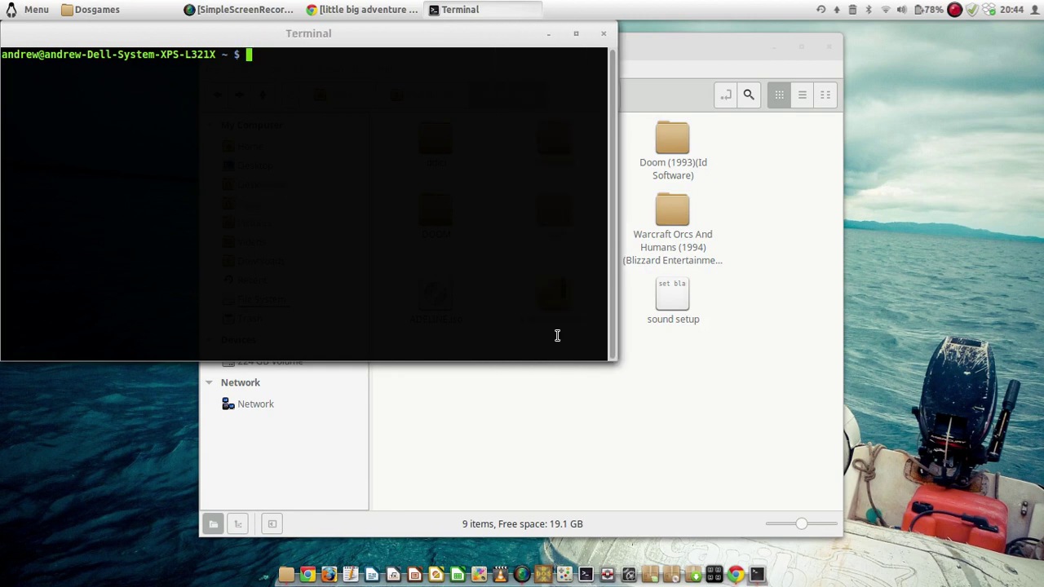
key(Up)
key(Up)
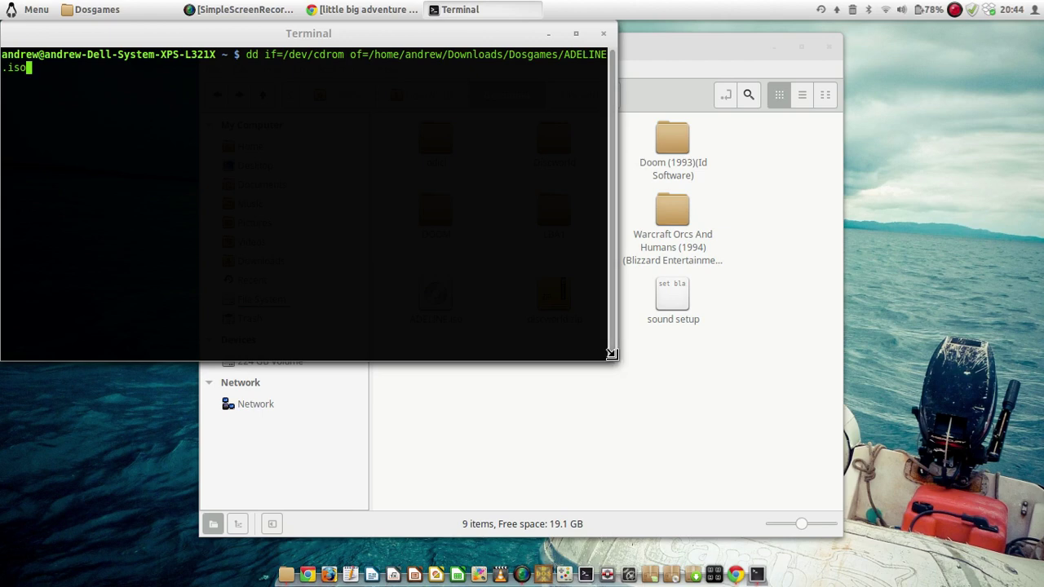
drag(611, 353, 715, 336)
key(Down)
key(Up)
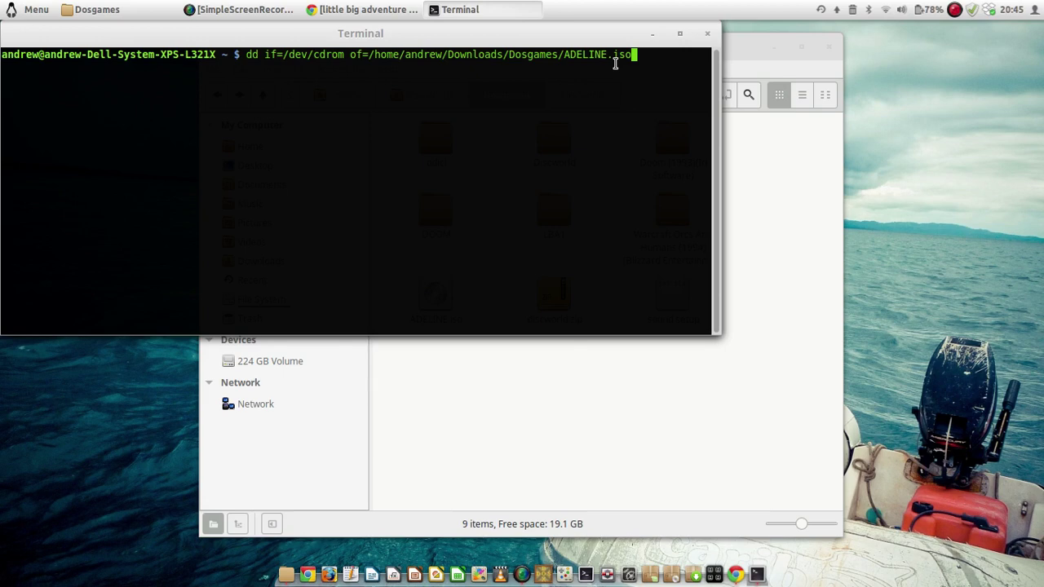
click(707, 34)
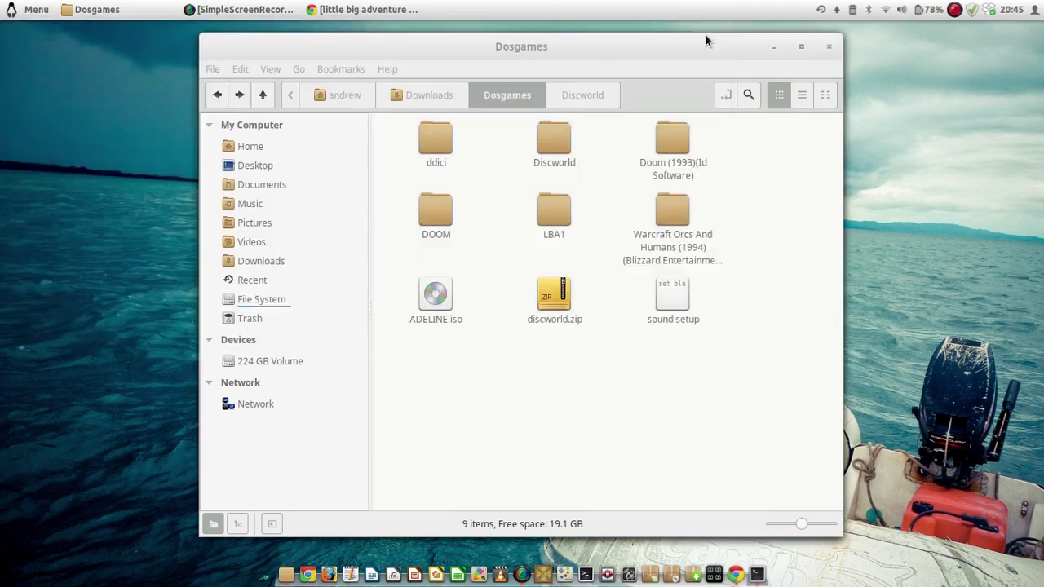
- Select ADELINE.iso in the Dosgames folder and start DOSBox in full screen
click(432, 297)
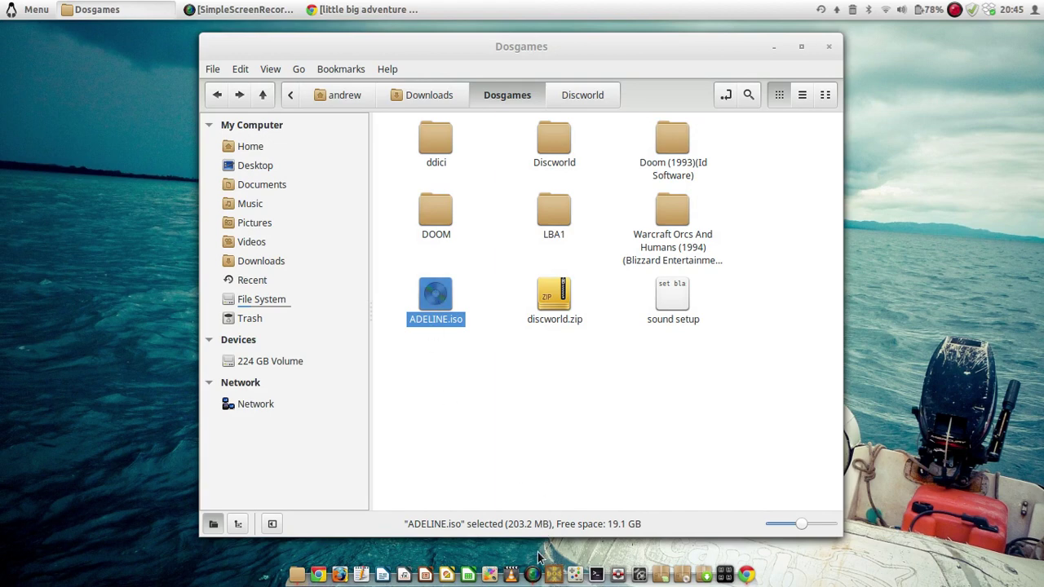
click(553, 575)
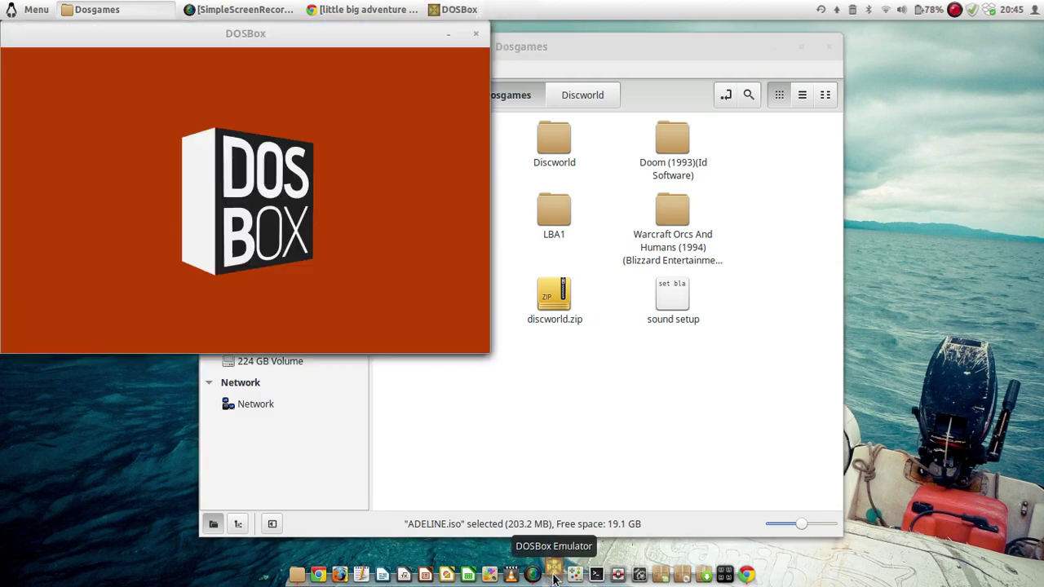
key(alt+Return)
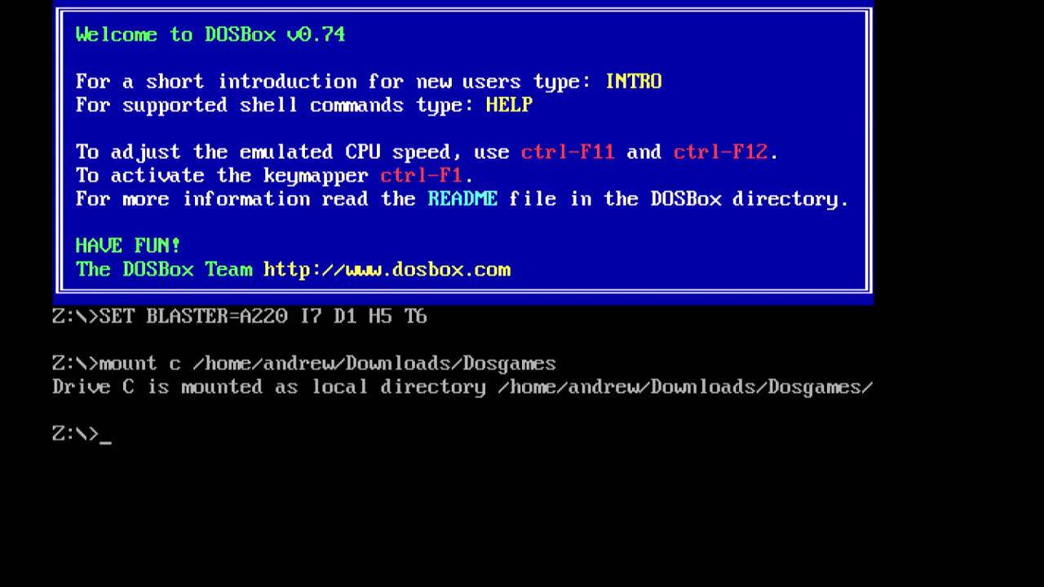
- Try to mount ADELINE.iso as drive D with imgmount, using its full Downloads/Dosgames path in the home folder and the option -f iso
text(imgmount)
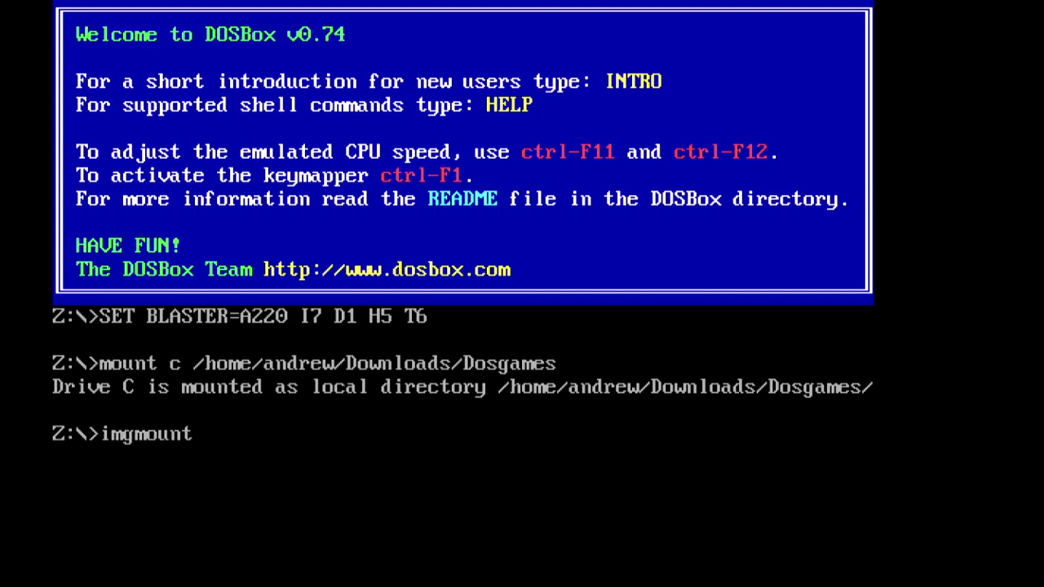
text( d)
text(/home)
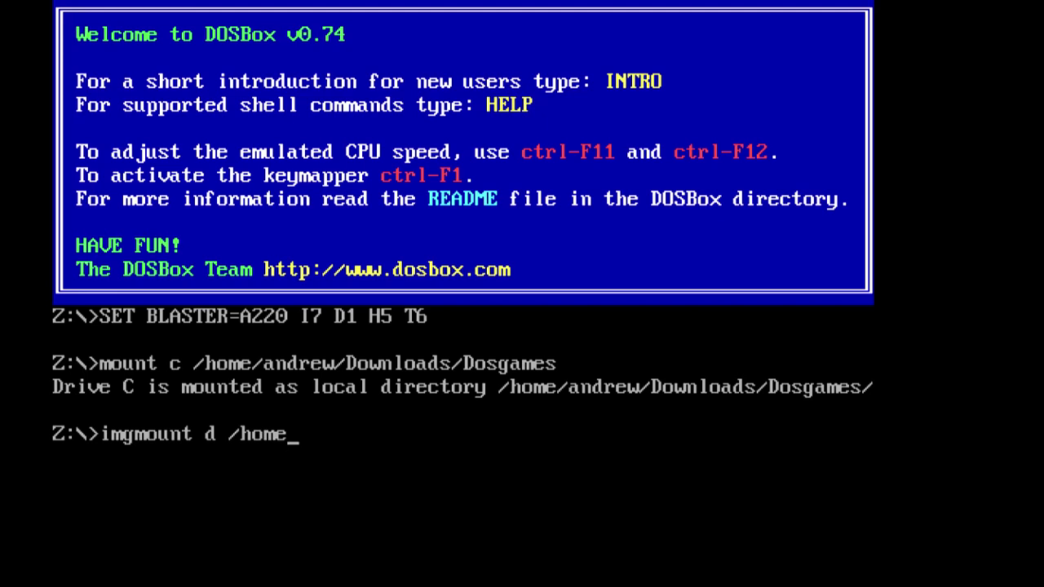
text(/andrew)
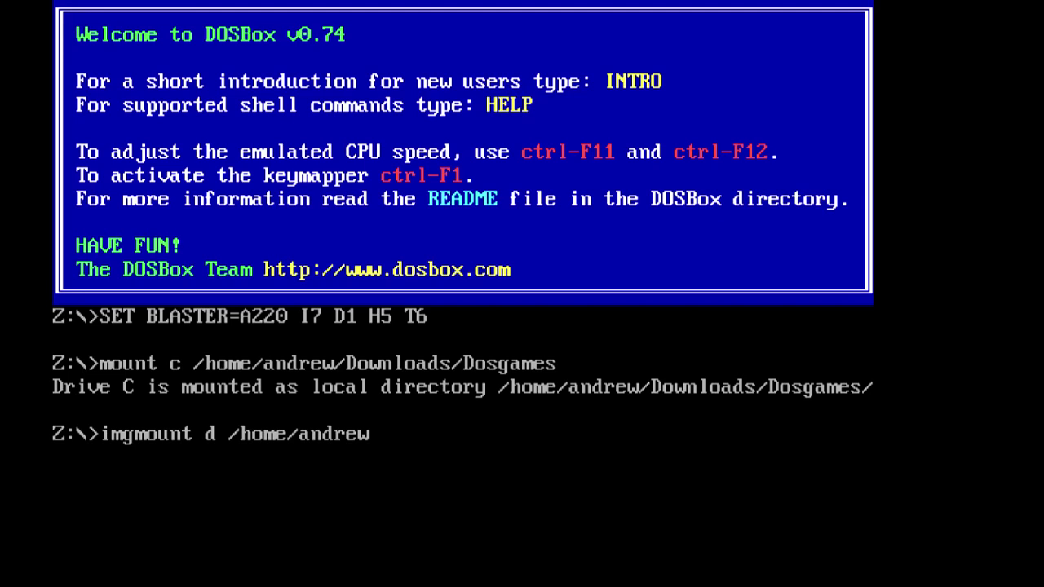
text(/Downl)
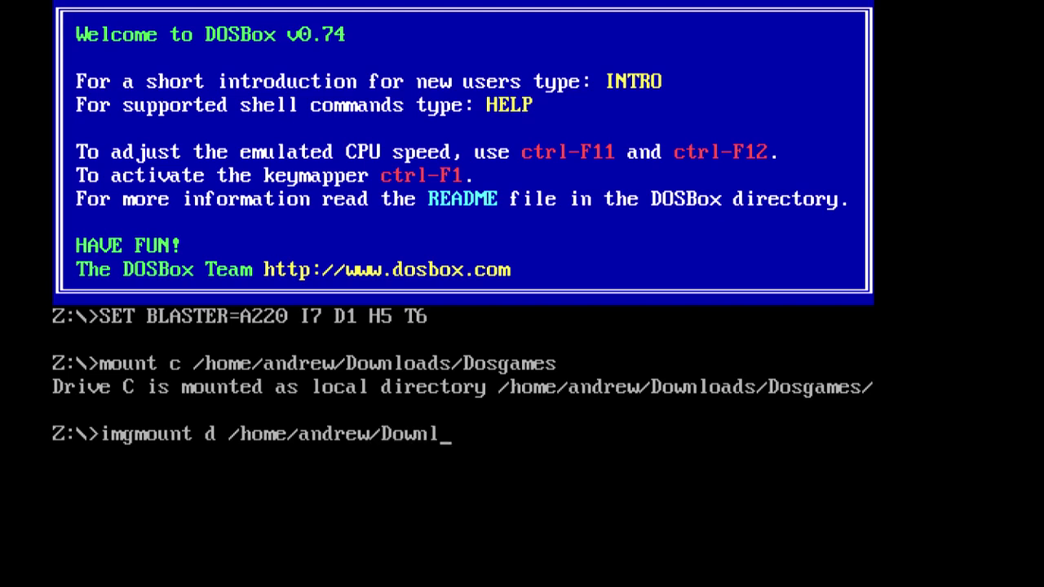
text(oads/)
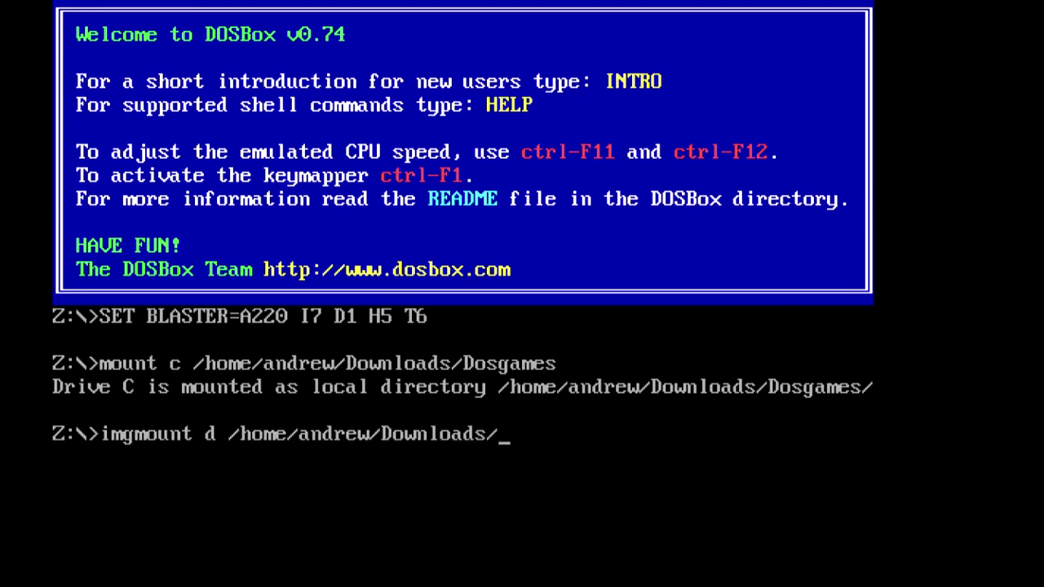
text(Dosgames/)
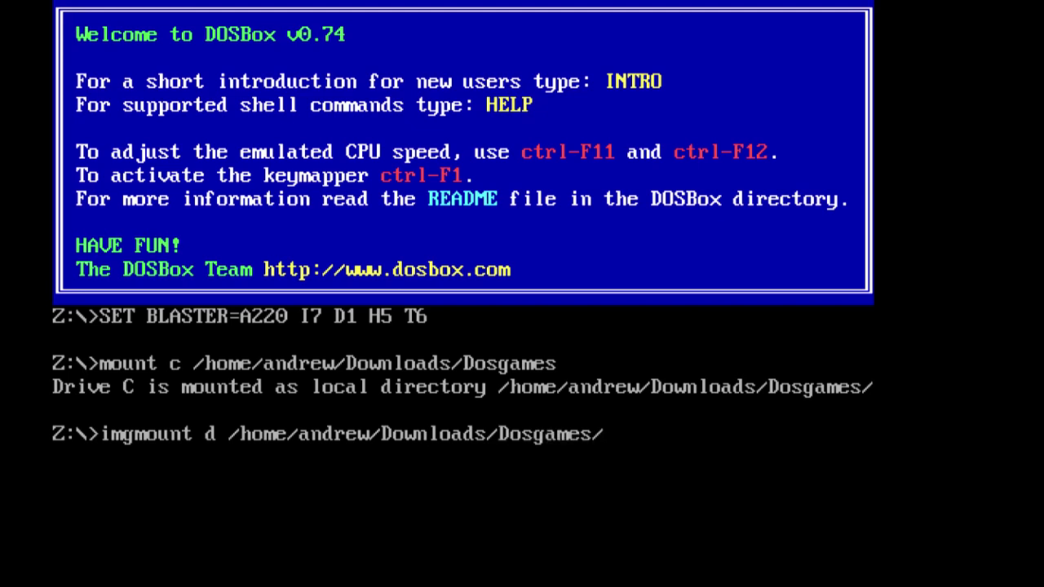
text(ADELINE)
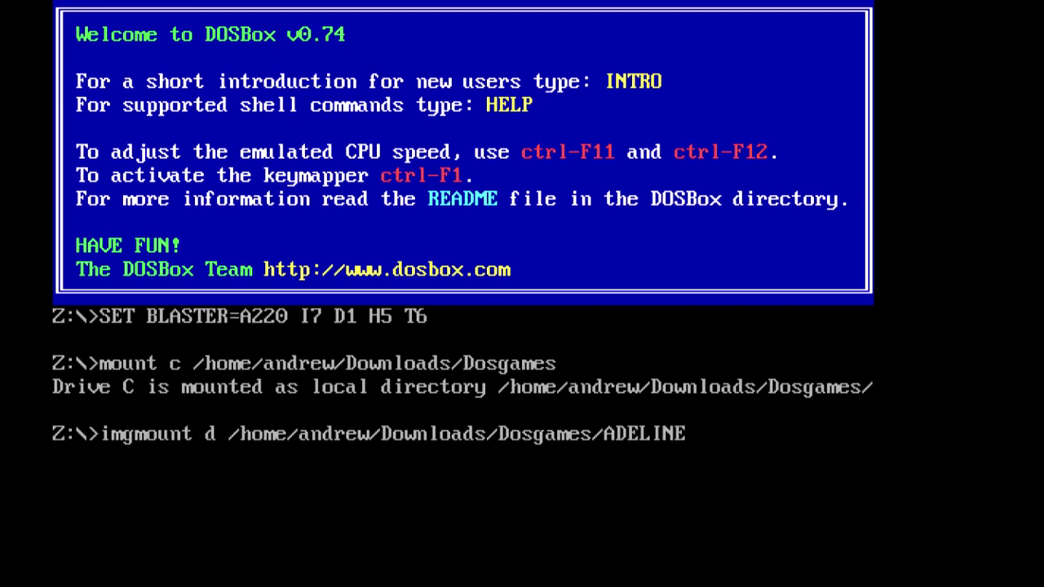
text(.iso -f iso)
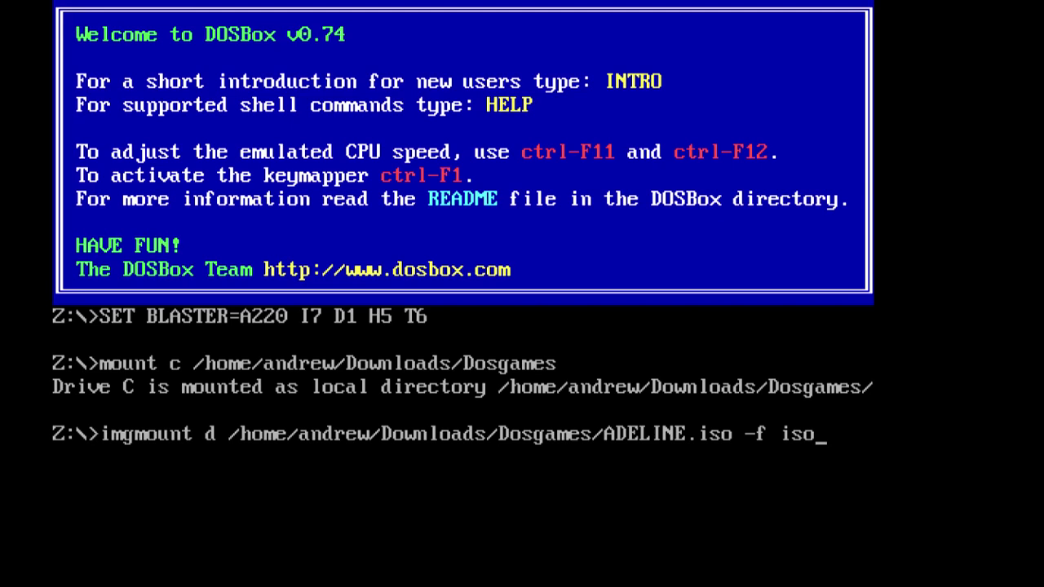
key(Return)
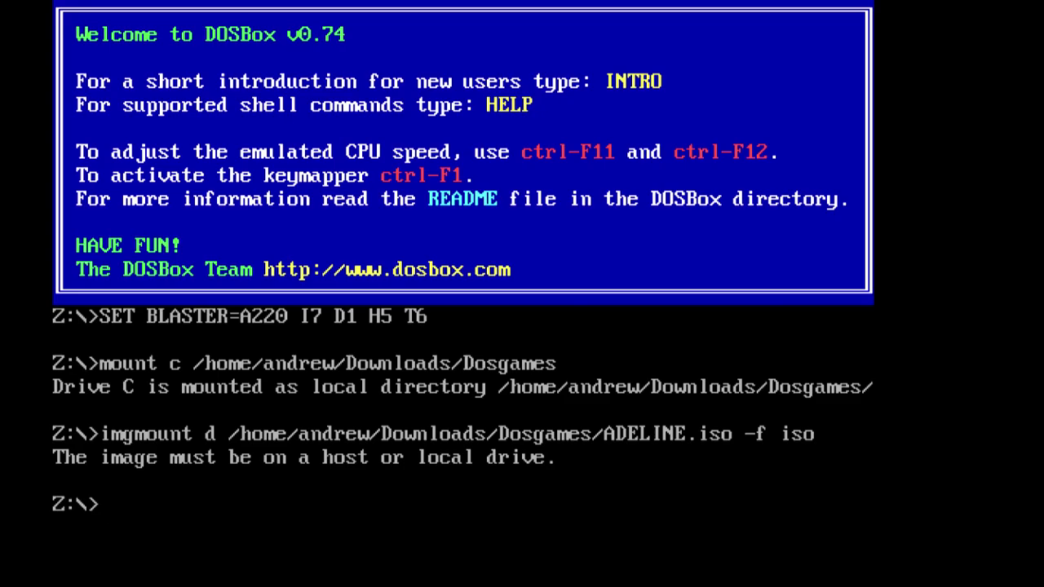
- Put DOSBox in a window and compare the imgmount path with the Dosgames folder's location, shown as text in the file manager
key(alt+Return)
key(alt+Tab)
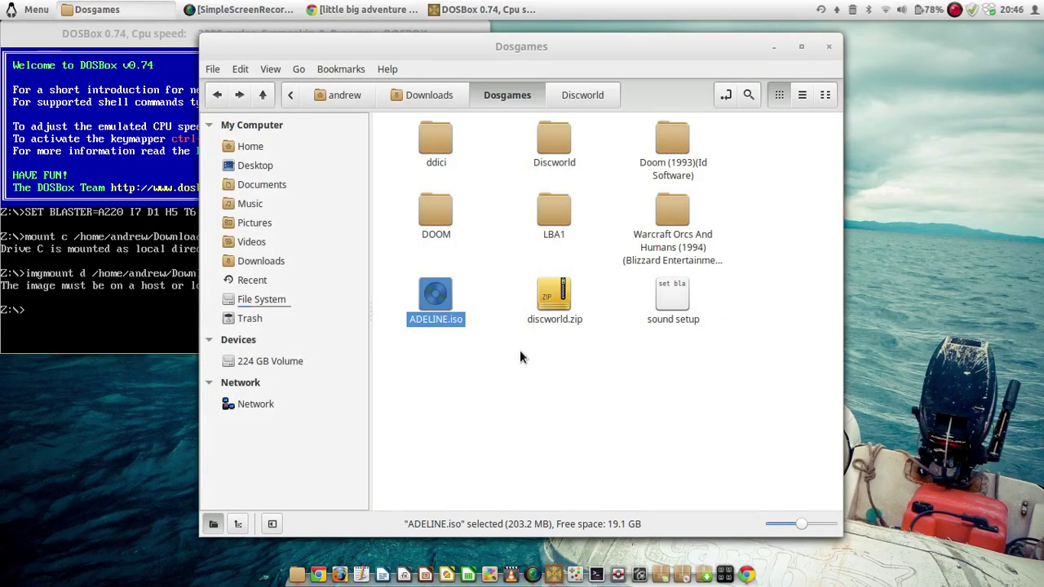
click(520, 350)
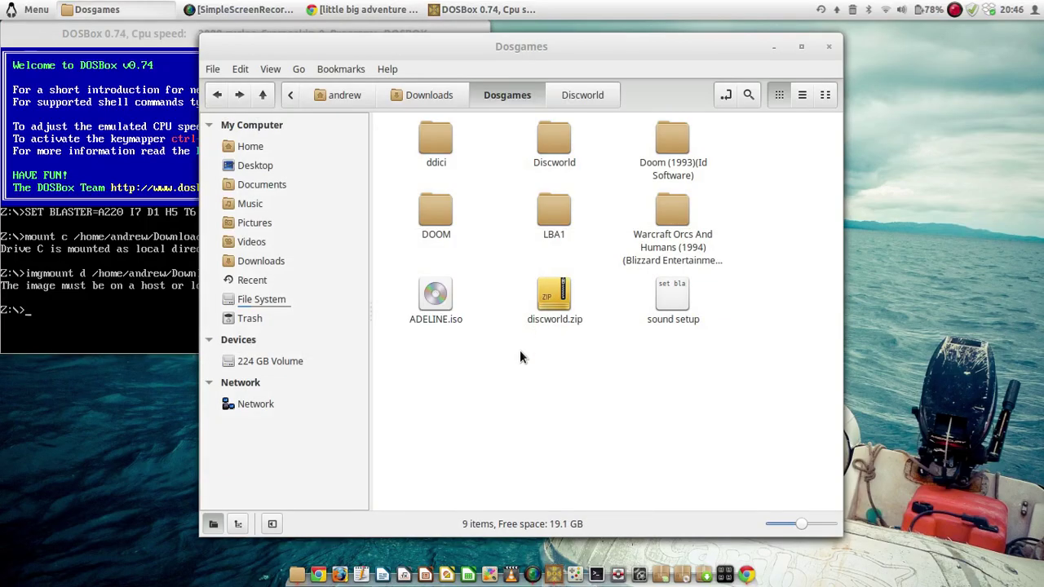
click(723, 99)
drag(674, 47, 528, 330)
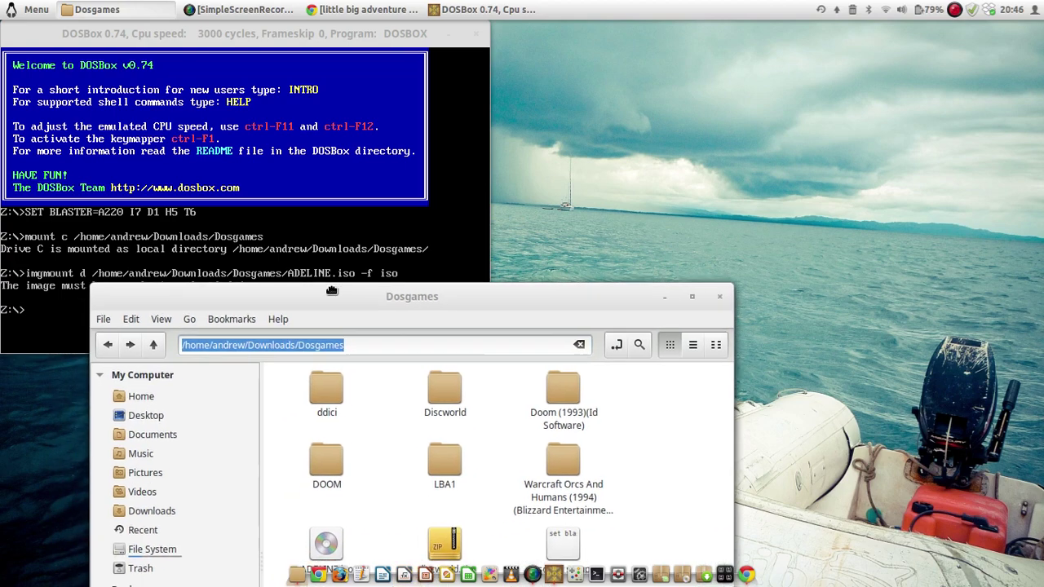
drag(291, 318, 325, 280)
- Return DOSBox to full screen and recall the imgmount command for ADELINE.iso
click(294, 250)
key(alt+Return)
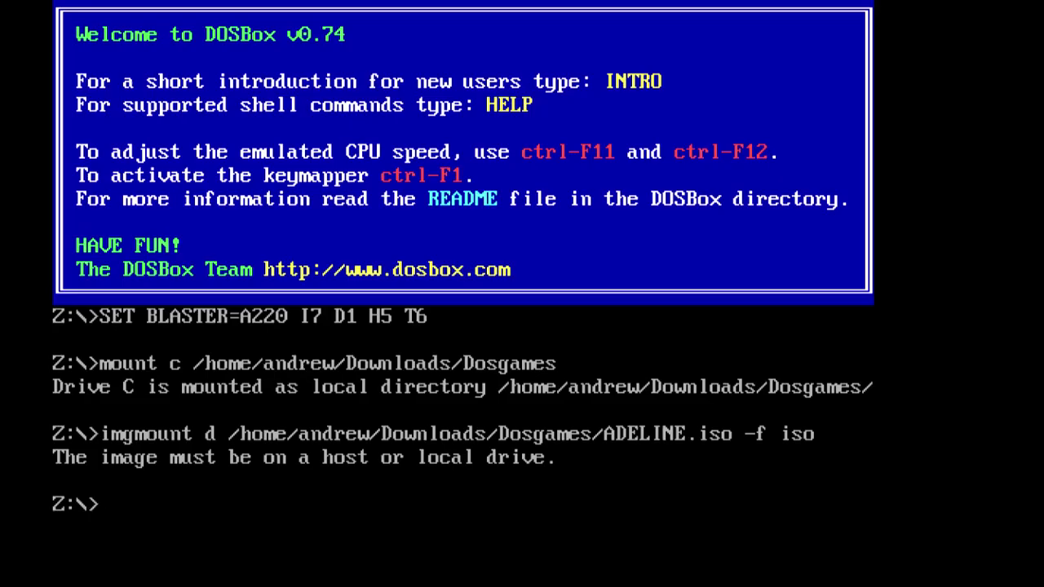
key(Up)
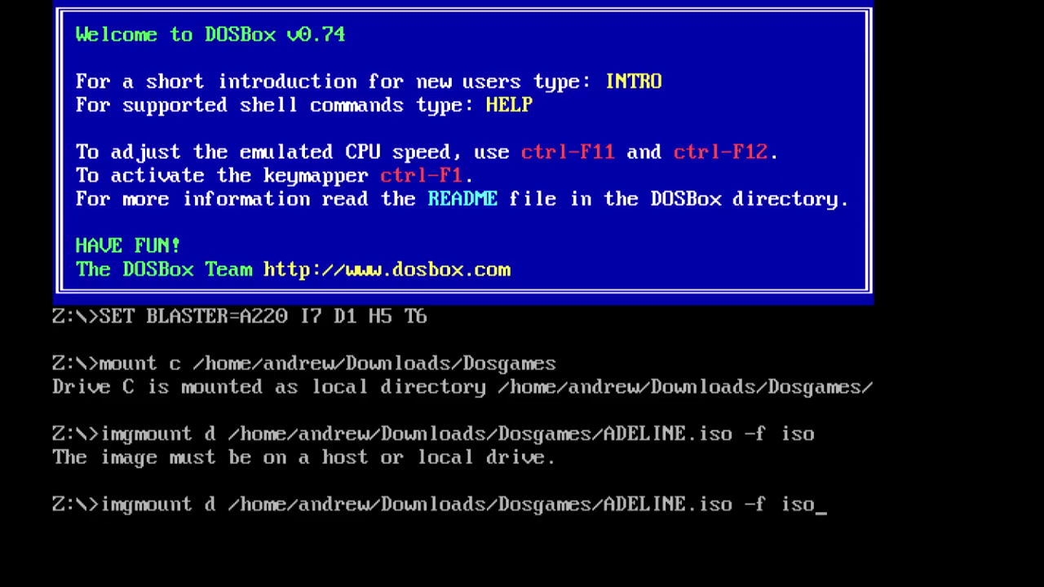